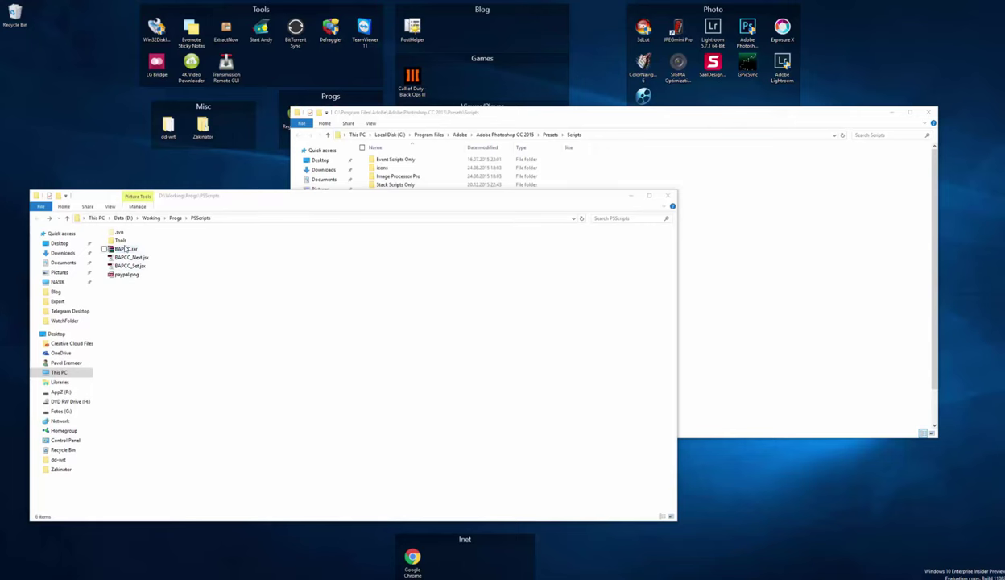
# Select BAPCC.rar in the D:\Working\Progs\PSScripts folder window
pyautogui.click(125, 249)
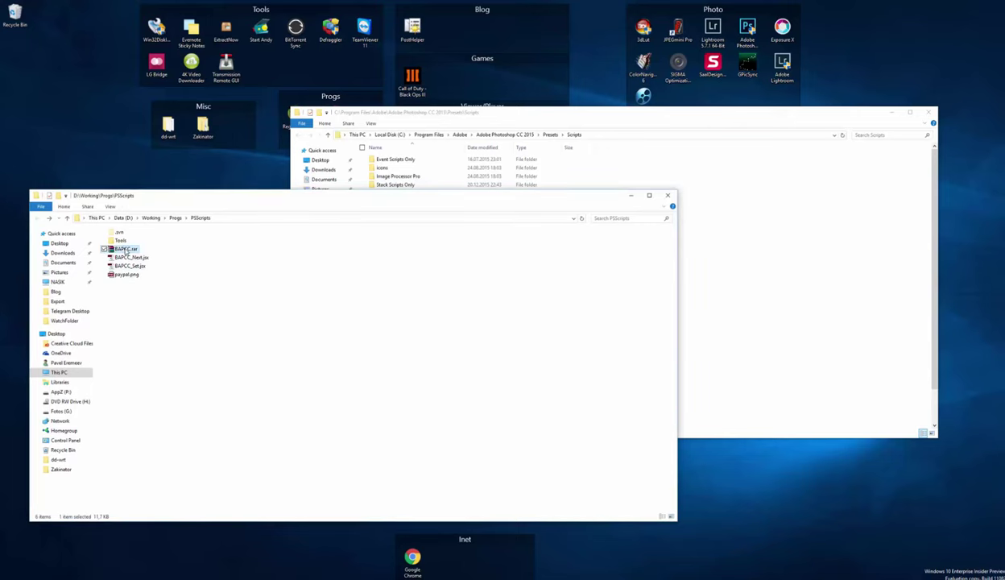
# Extract all three BAPCC files from BAPCC.rar into Photoshop CC 2015's Presets\Scripts folder, overwriting existing copies
pyautogui.doubleClick(126, 249)
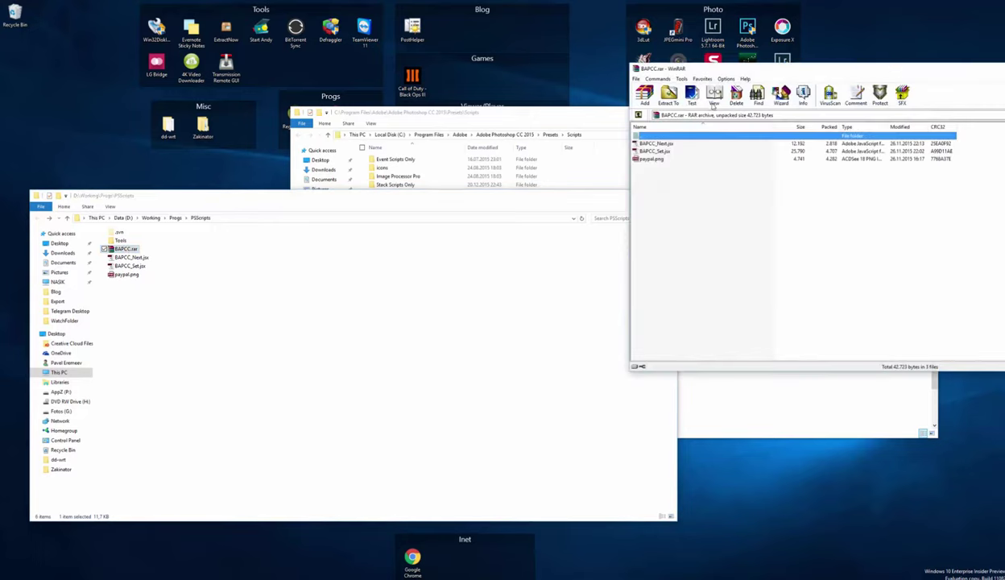
pyautogui.moveTo(701, 74)
pyautogui.mouseDown()
pyautogui.moveTo(318, 226)
pyautogui.moveTo(139, 202)
pyautogui.mouseUp()
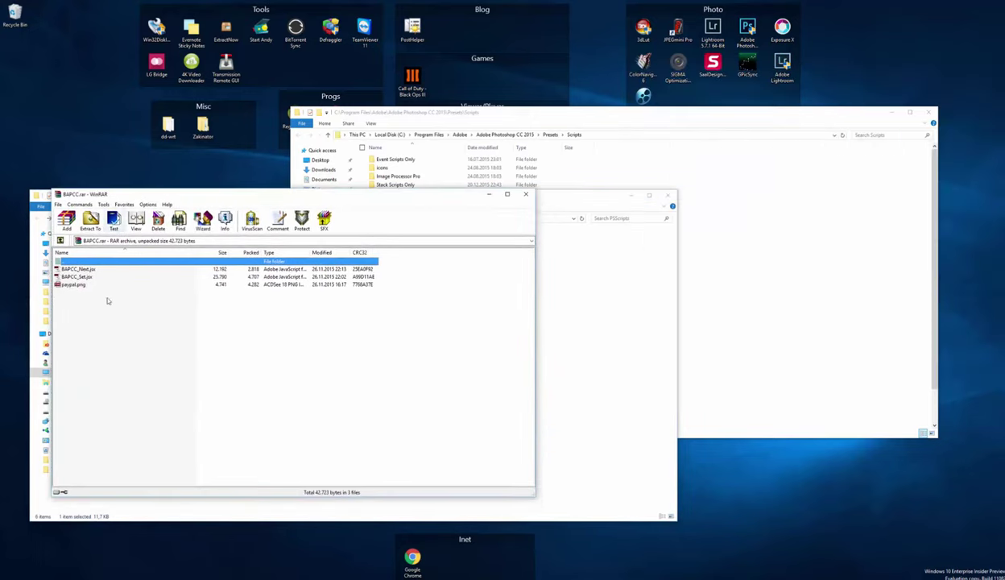
pyautogui.moveTo(105, 324); pyautogui.dragTo(72, 270)
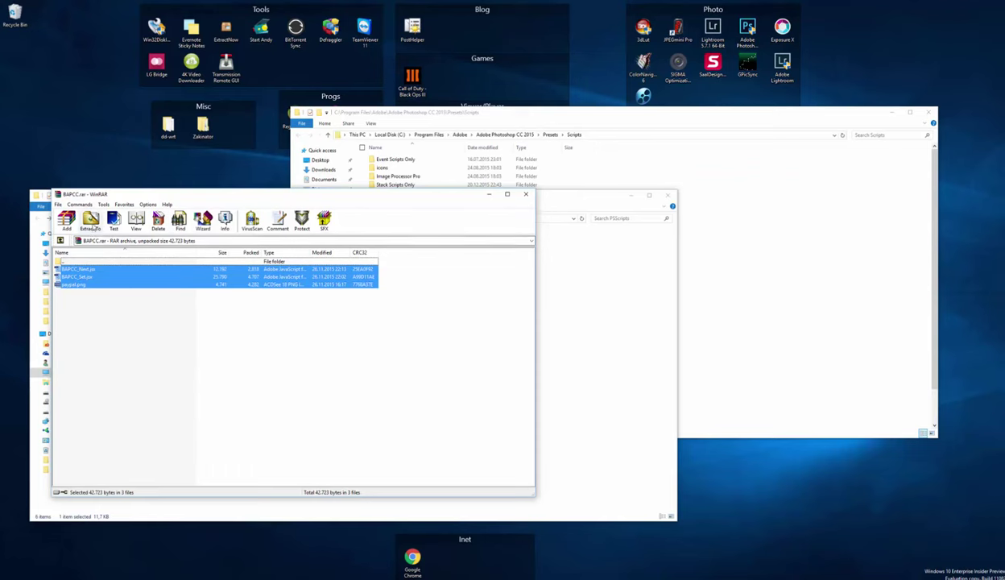
pyautogui.click(90, 221)
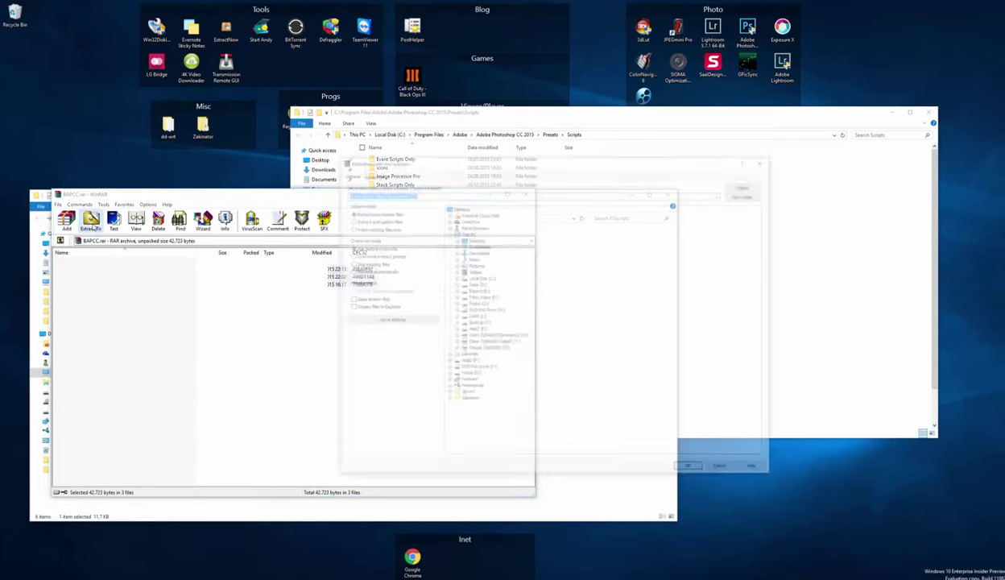
pyautogui.click(581, 120)
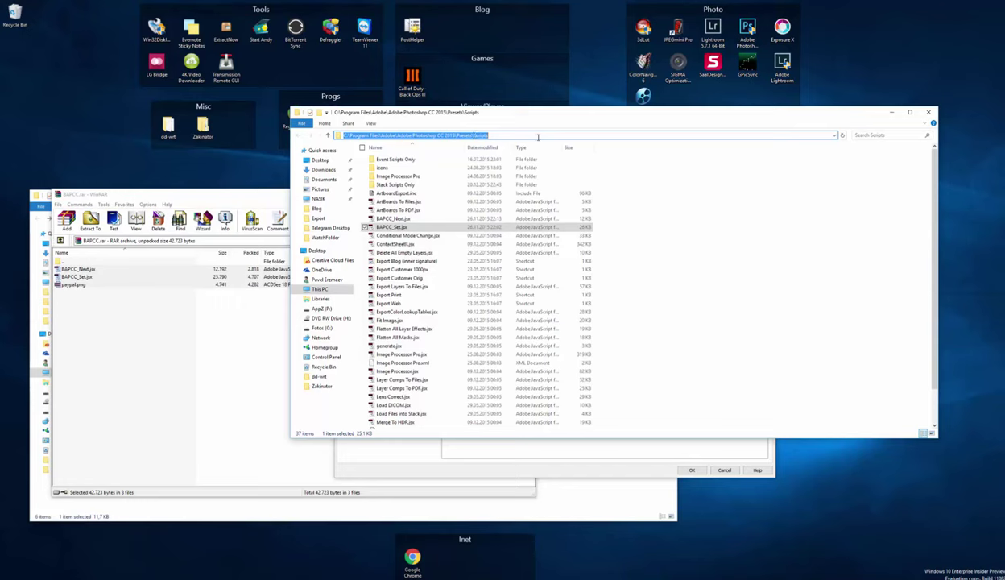
pyautogui.click(441, 443)
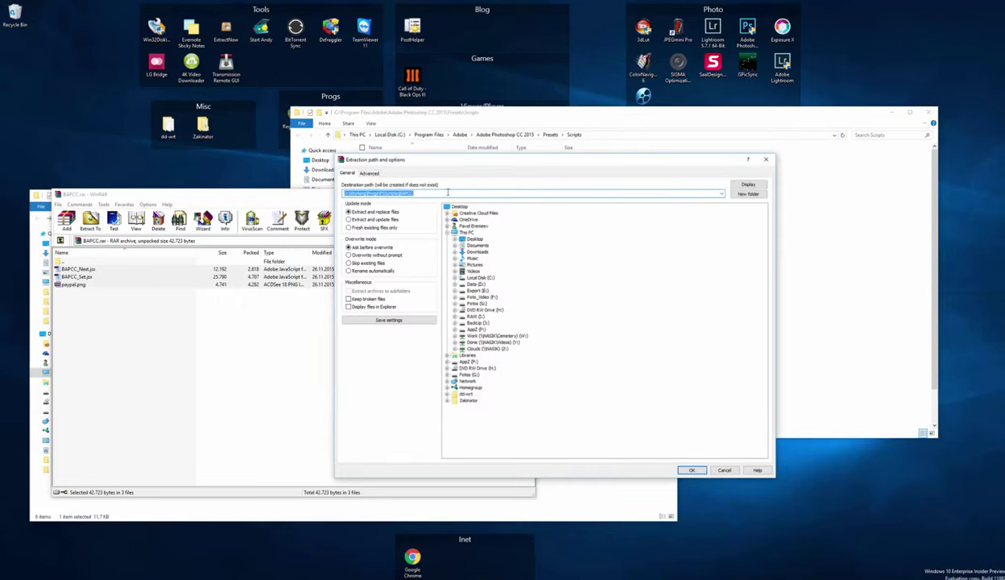
pyautogui.write('C:\\Program Files\\Adobe\\Adobe Photoshop CC 2015\\Presets\\Scripts')
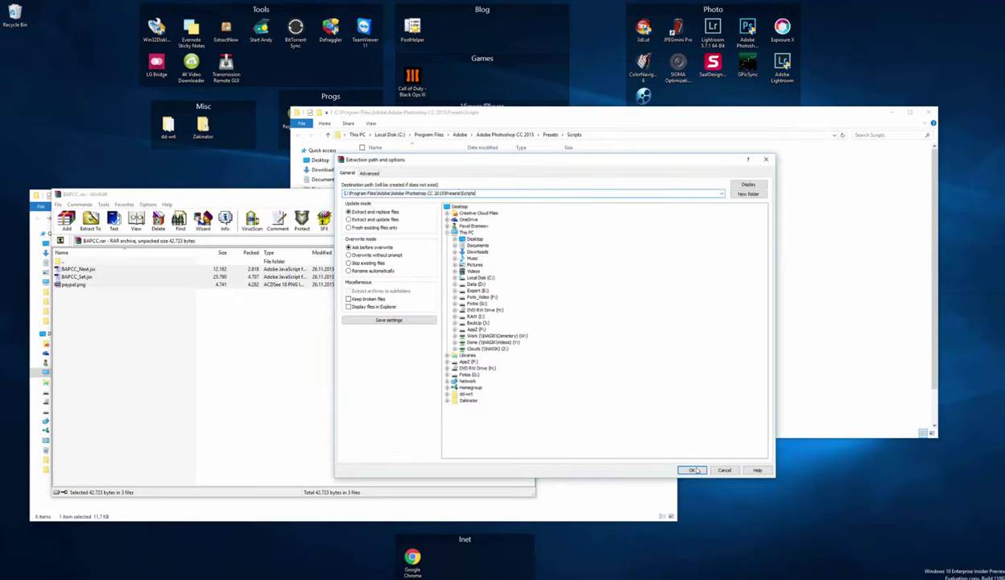
pyautogui.click(689, 469)
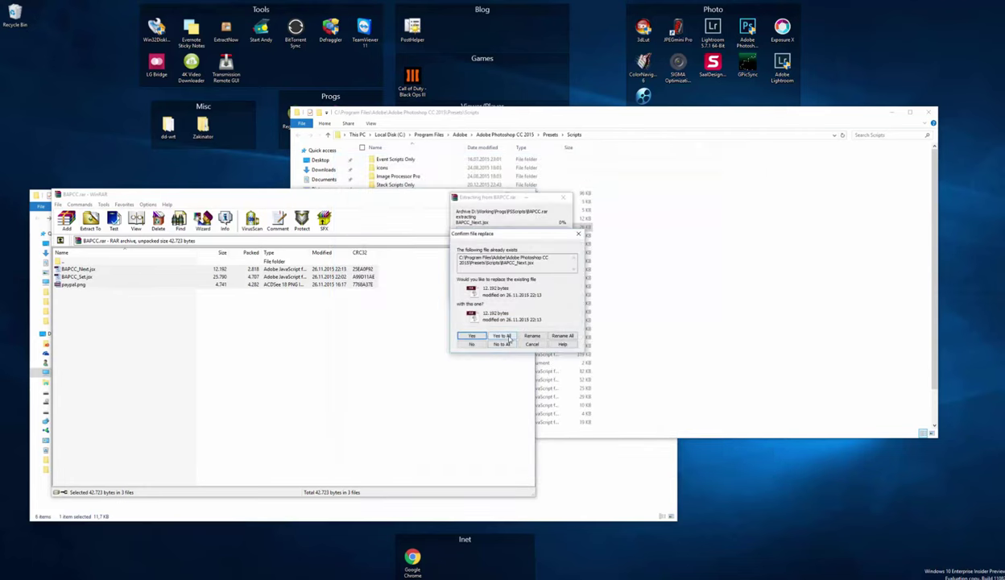
pyautogui.click(507, 338)
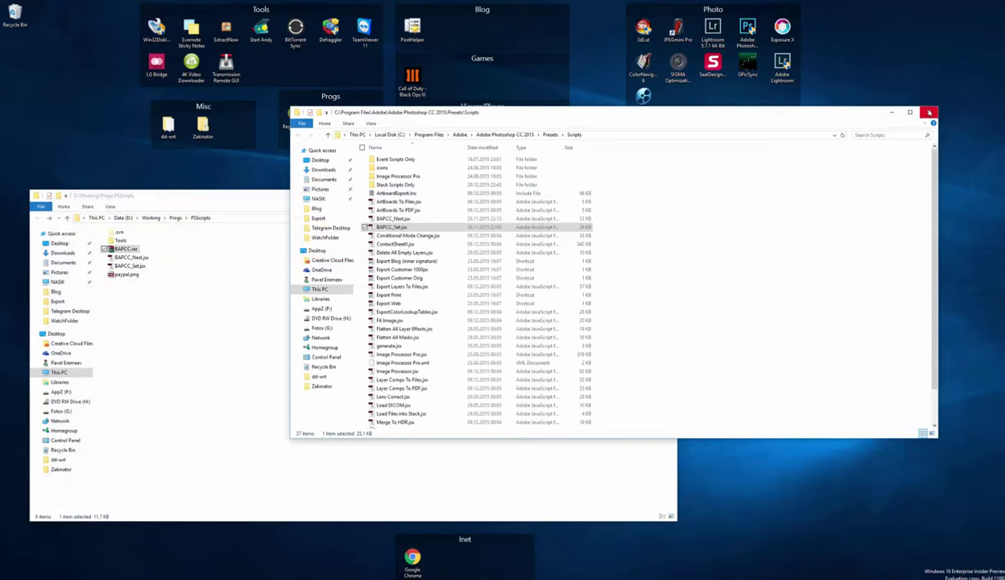
# Close the PSScripts and Scripts Explorer windows and launch Adobe Photoshop CC 2015 from its desktop shortcut
pyautogui.click(928, 113)
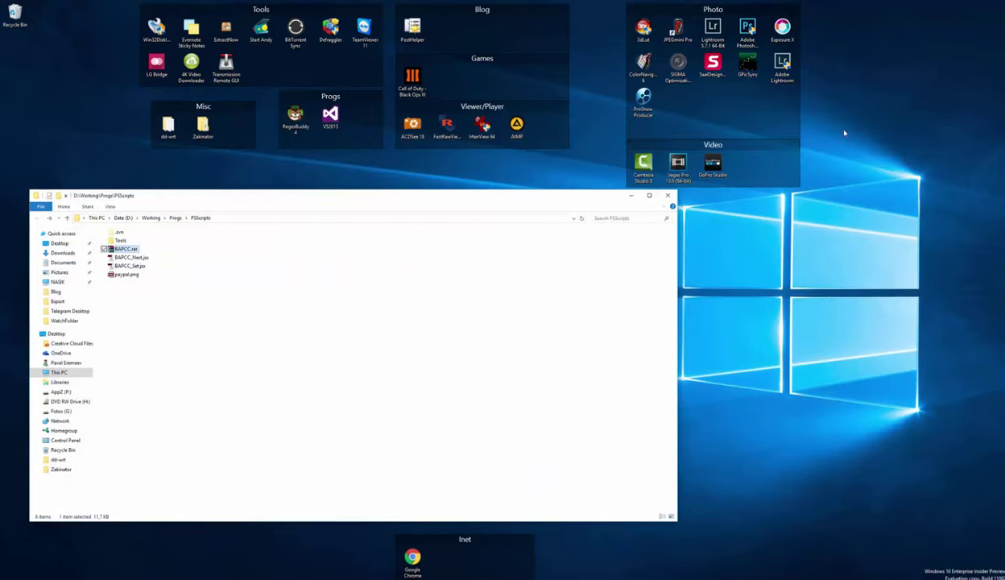
pyautogui.click(668, 197)
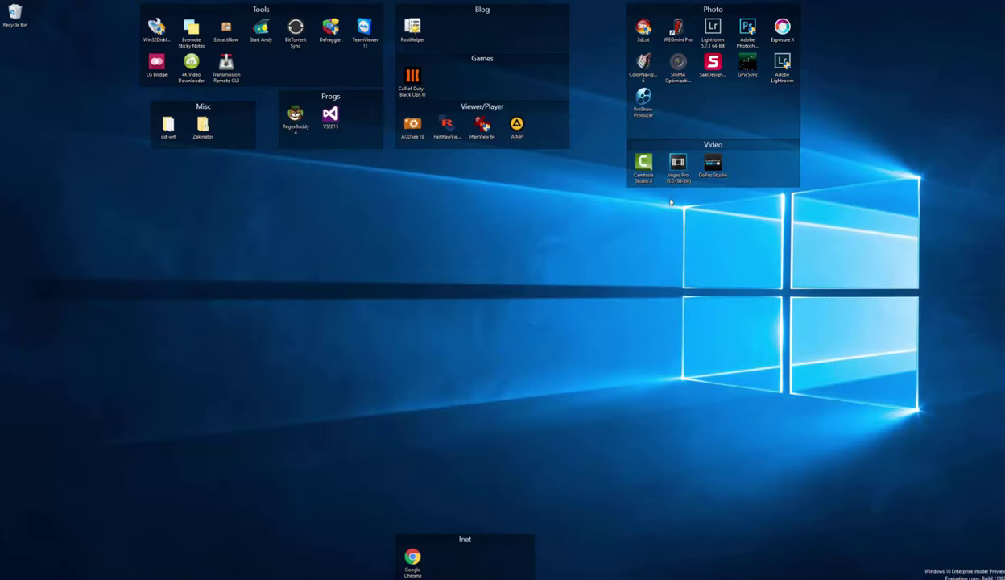
pyautogui.click(748, 29)
pyautogui.doubleClick(747, 29)
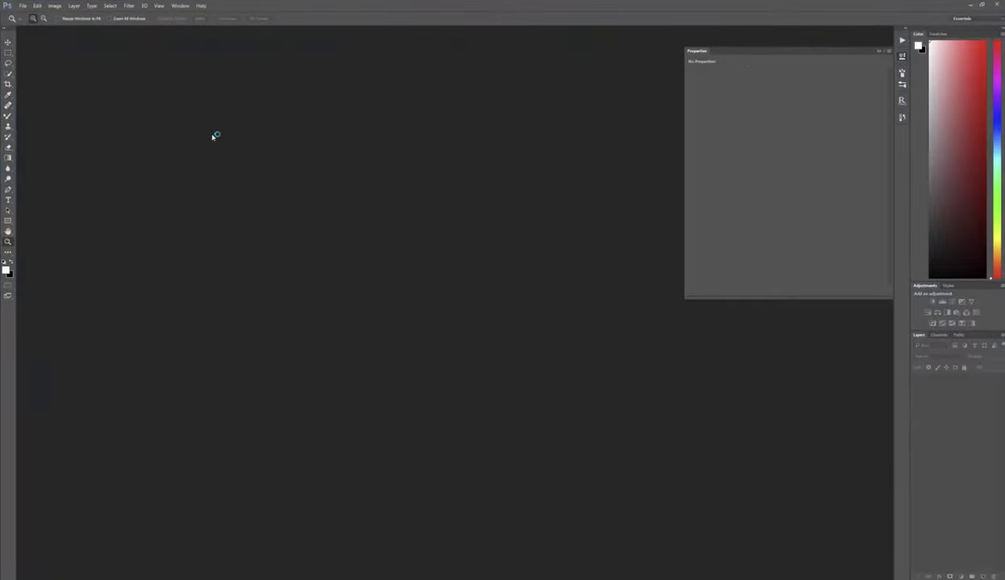
# Run File > Scripts > BAPCC_Set and set the ToRetouch wedding folder as the Batch Autoloader input
pyautogui.click(25, 6)
pyautogui.click(25, 6)
pyautogui.click(25, 8)
pyautogui.moveTo(48, 190)
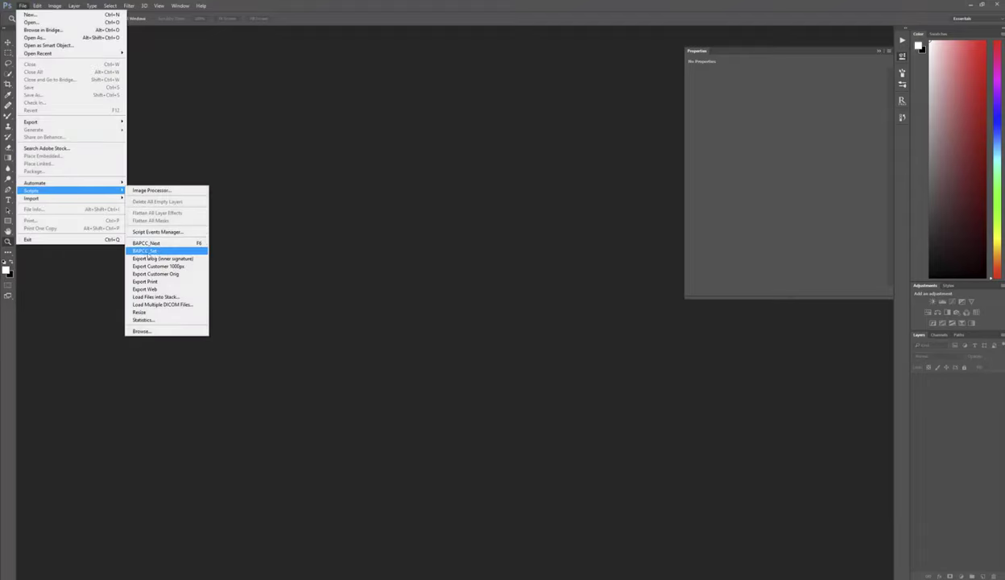
pyautogui.click(154, 252)
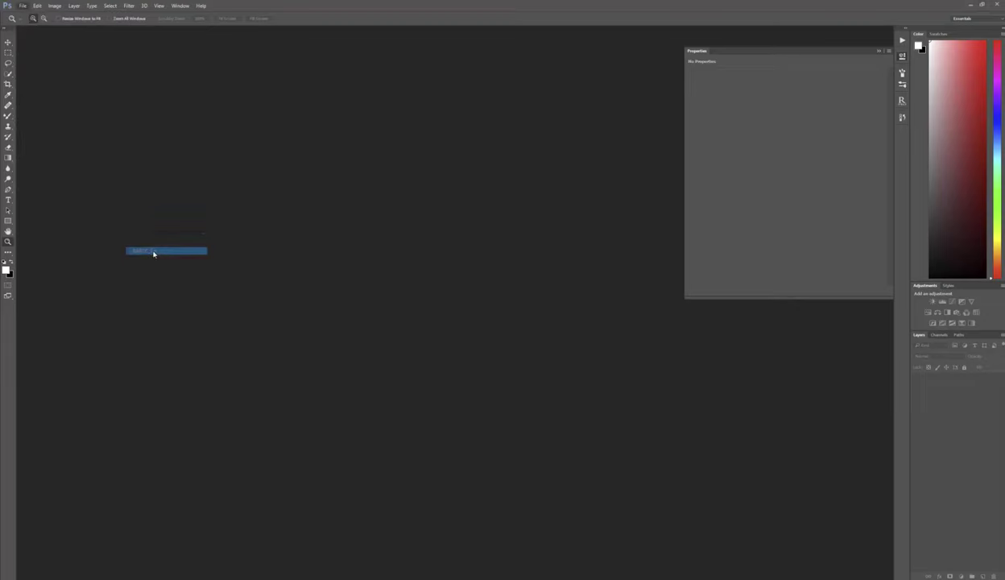
pyautogui.moveTo(190, 40); pyautogui.dragTo(251, 110)
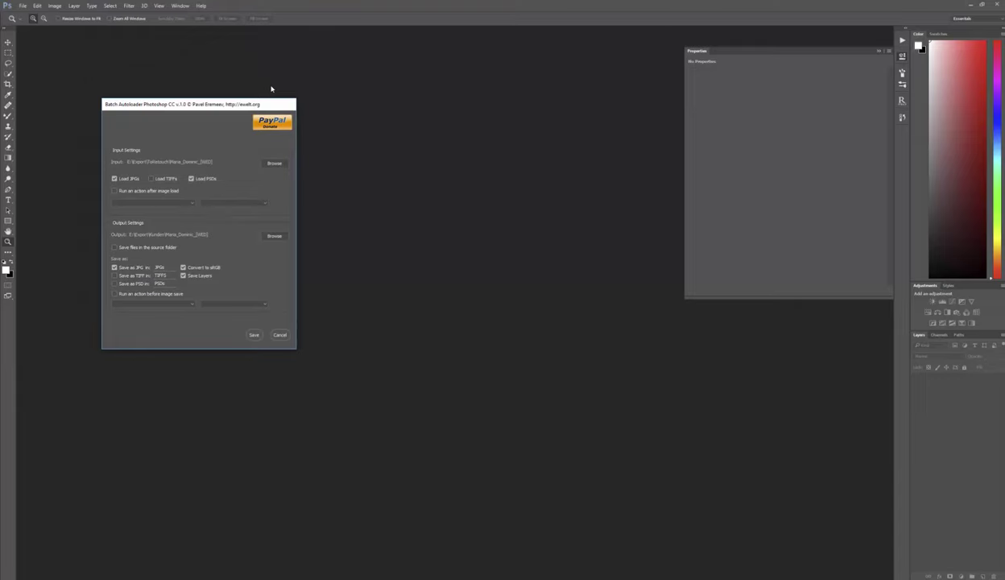
pyautogui.click(274, 163)
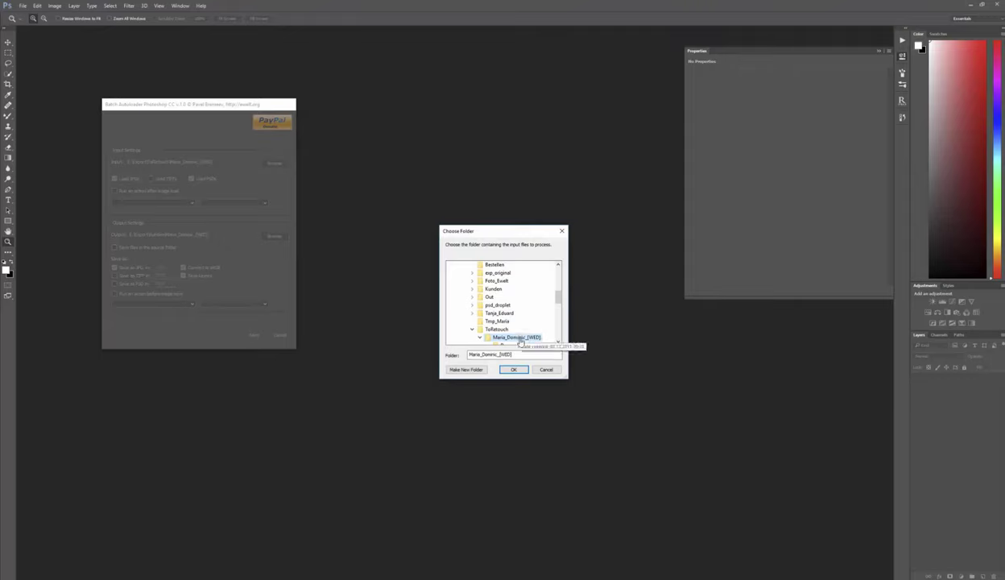
pyautogui.click(513, 368)
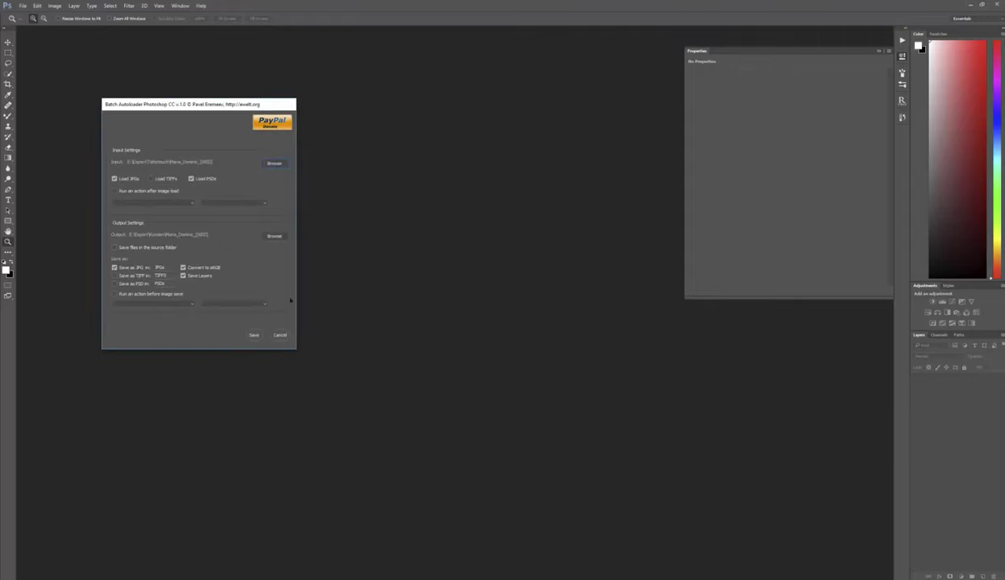
pyautogui.click(274, 236)
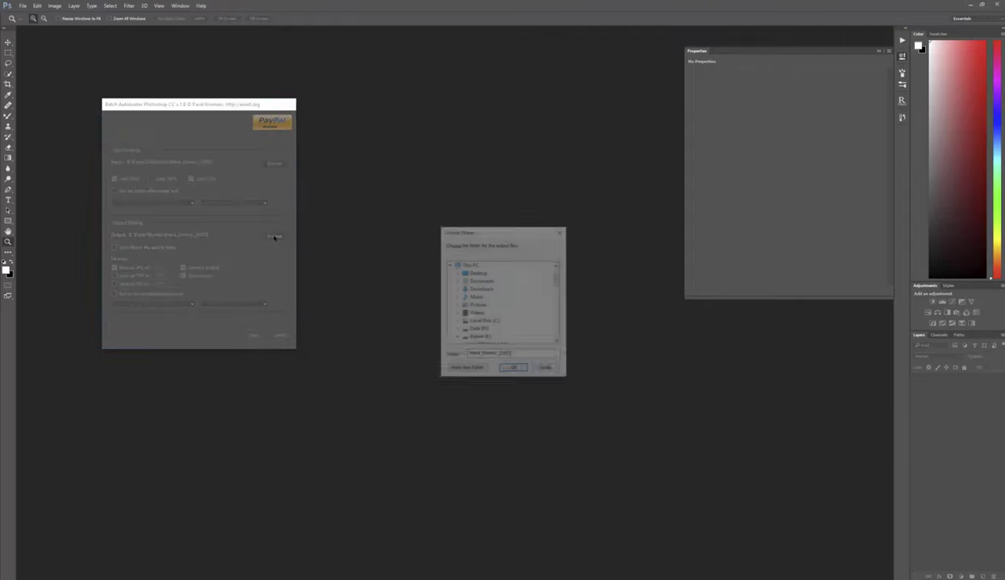
pyautogui.click(544, 369)
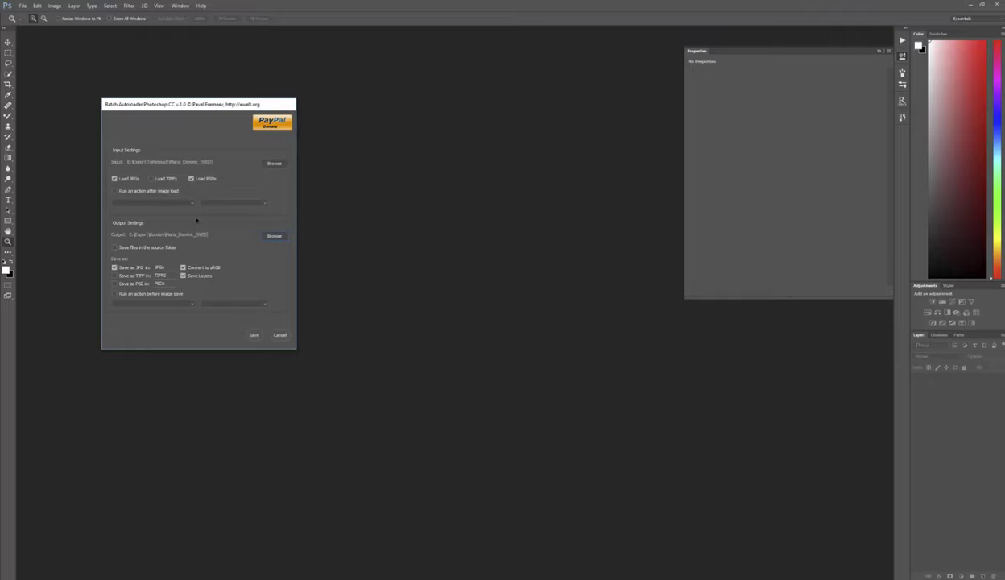
# Set the Batch Autoloader to run FX-Ray Retouch's Advanced Frequency Separation action after loading
pyautogui.click(192, 204)
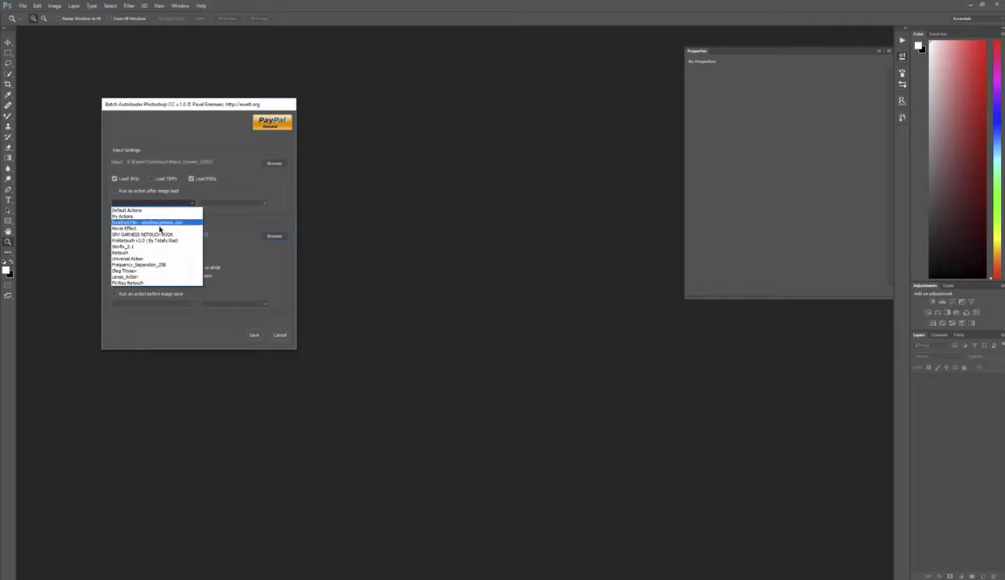
pyautogui.click(151, 283)
pyautogui.click(234, 202)
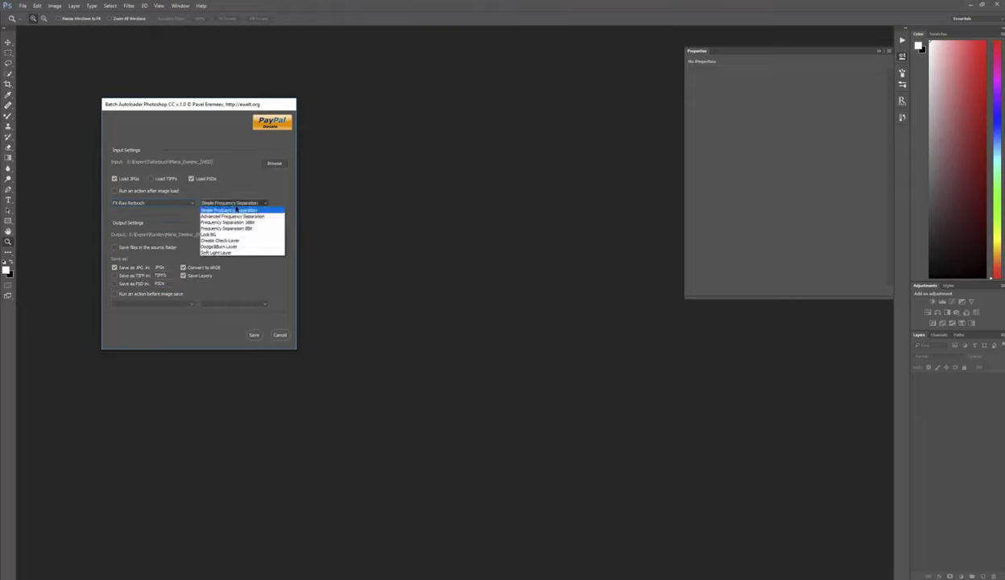
pyautogui.click(262, 216)
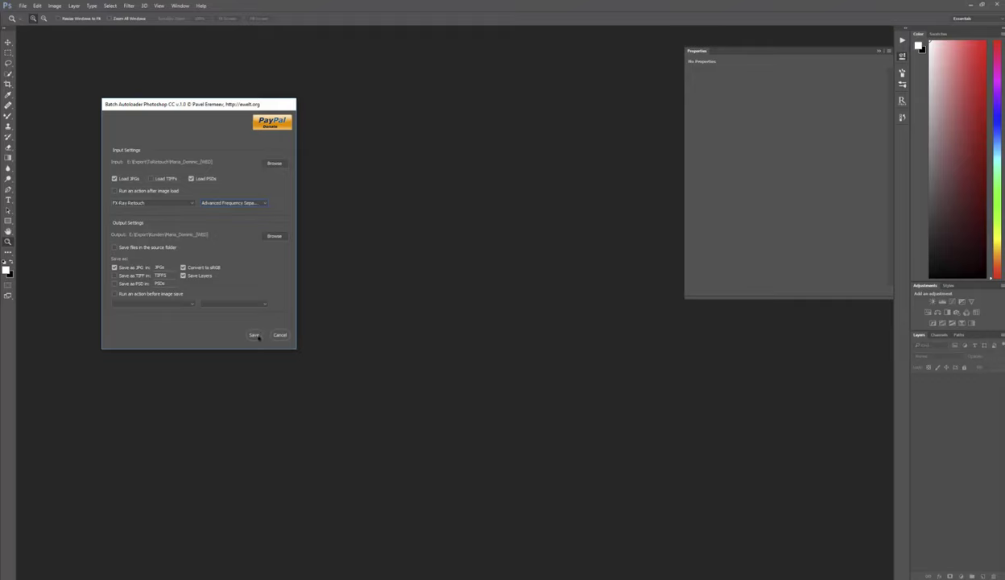
# Save the Batch Autoloader settings, then show Application Menus shortcuts in Keyboard Shortcuts with File expanded
pyautogui.click(254, 335)
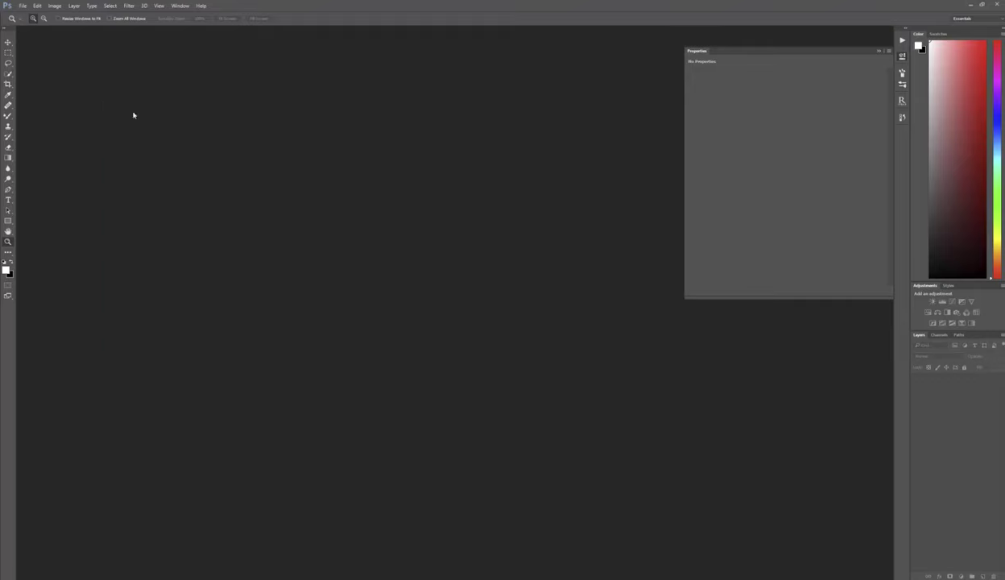
pyautogui.click(23, 6)
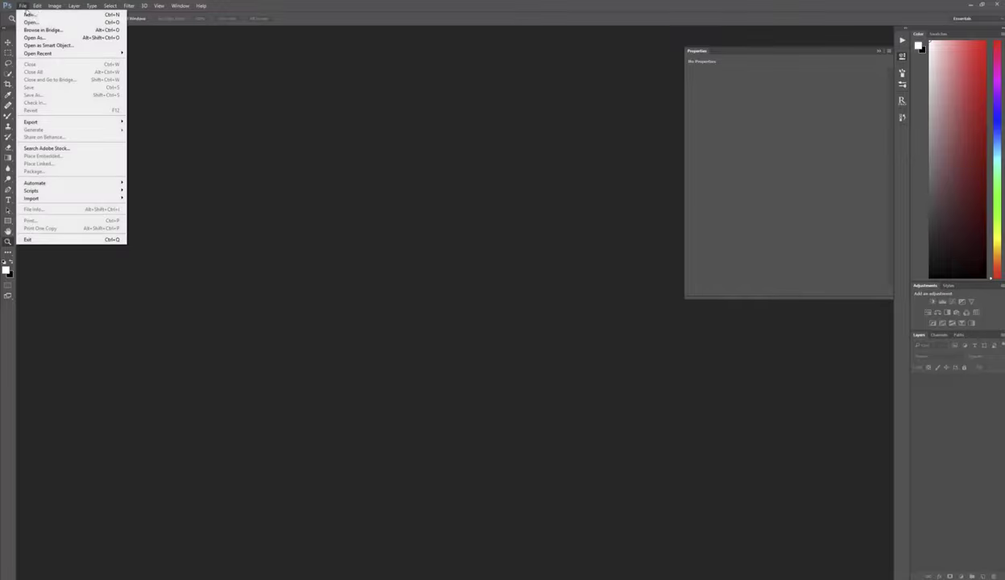
pyautogui.click(92, 287)
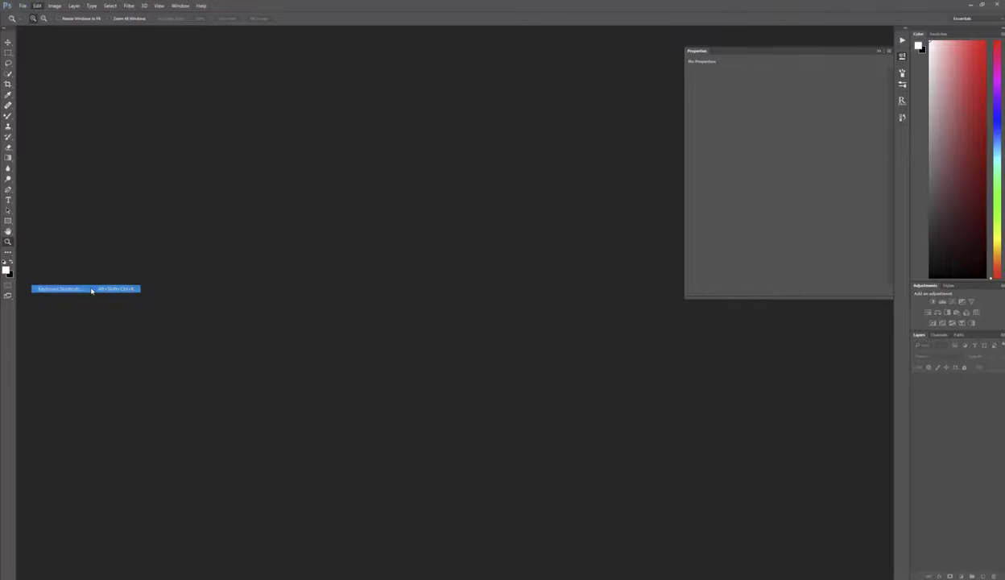
pyautogui.moveTo(389, 110); pyautogui.dragTo(201, 109)
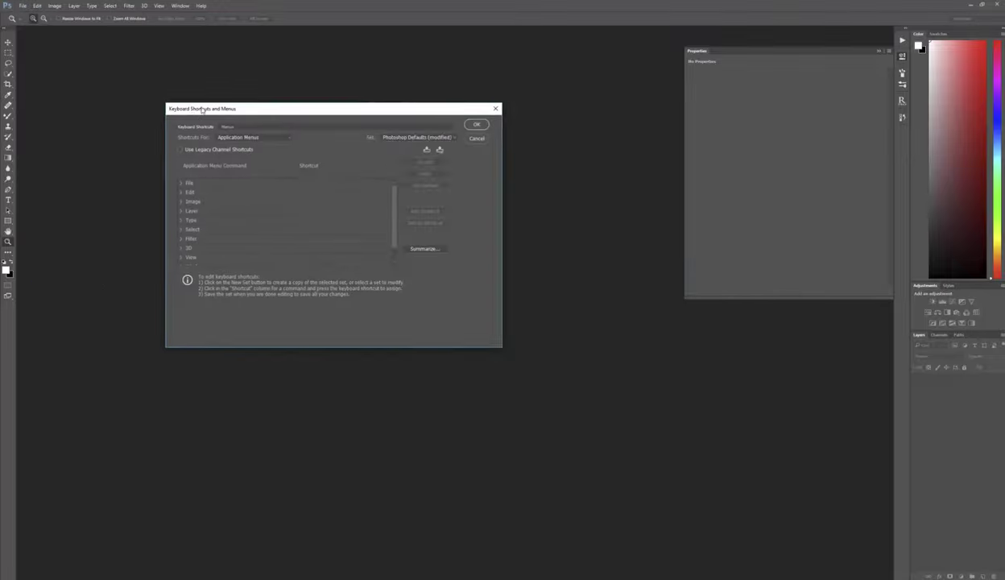
pyautogui.click(225, 139)
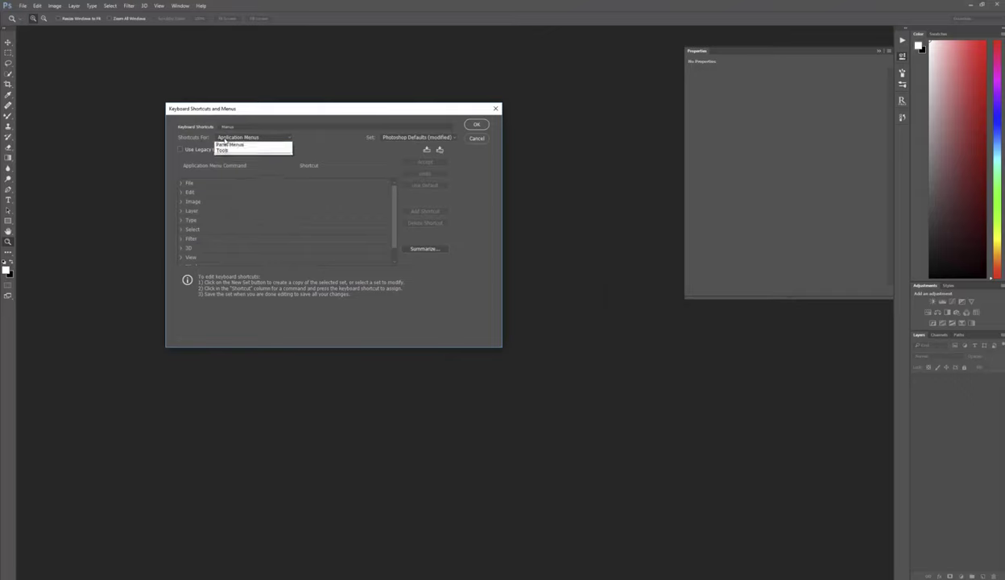
pyautogui.click(224, 141)
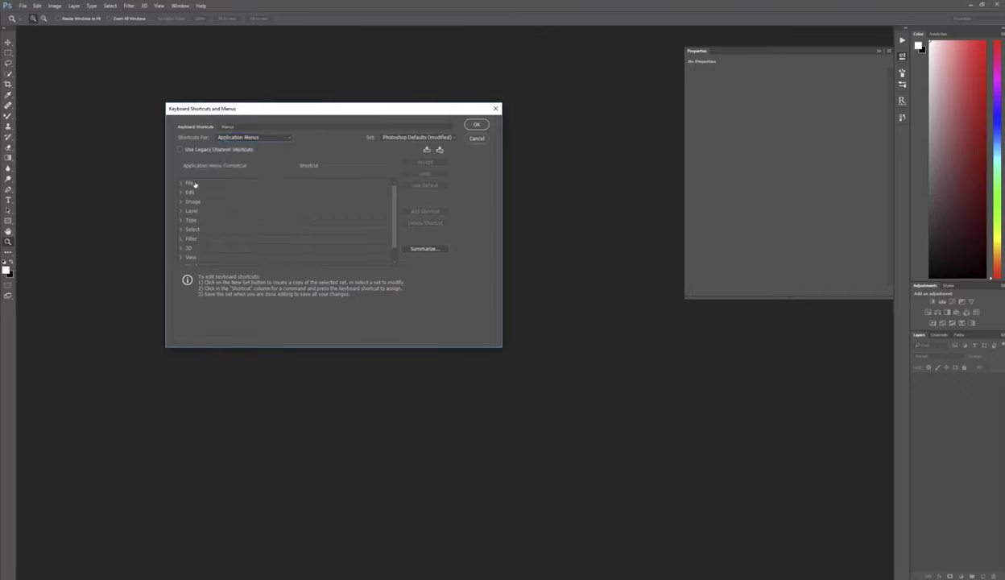
pyautogui.click(180, 185)
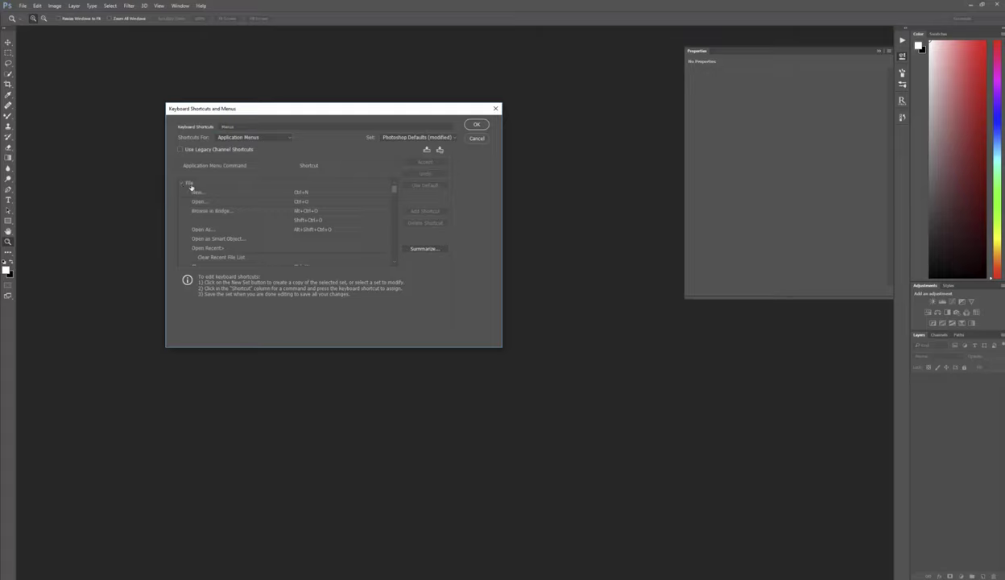
# Assign F6 as the shortcut for File > Scripts > BAPCC_Next and confirm it
pyautogui.scroll(-1, 211, 200)
pyautogui.scroll(-1, 210, 200)
pyautogui.scroll(-1, 210, 200)
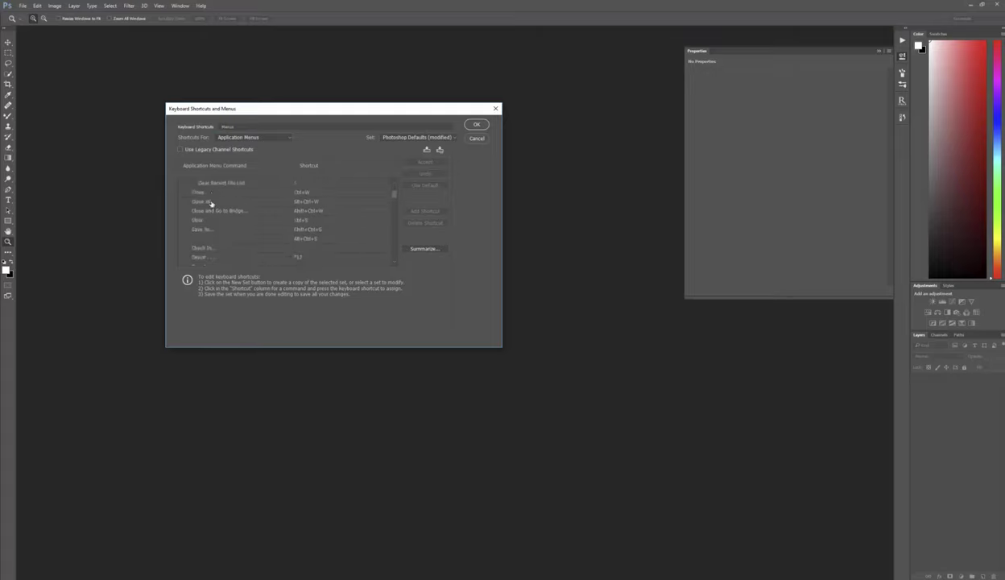
pyautogui.scroll(-1, 211, 200)
pyautogui.scroll(-1, 211, 201)
pyautogui.scroll(-1, 211, 200)
pyautogui.scroll(-1, 211, 200)
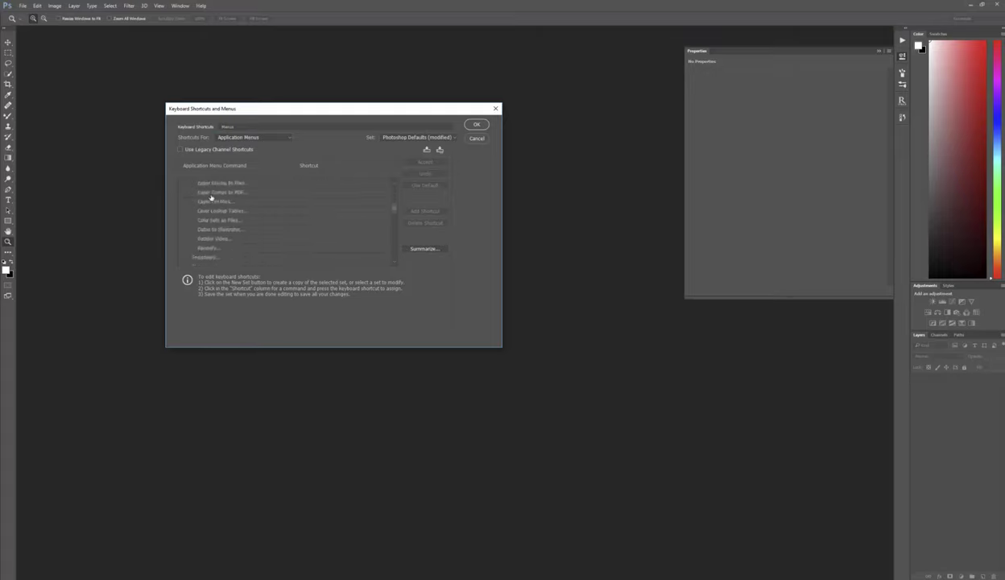
pyautogui.scroll(-1, 211, 198)
pyautogui.scroll(-1, 211, 198)
pyautogui.scroll(-1, 211, 198)
pyautogui.scroll(-1, 211, 198)
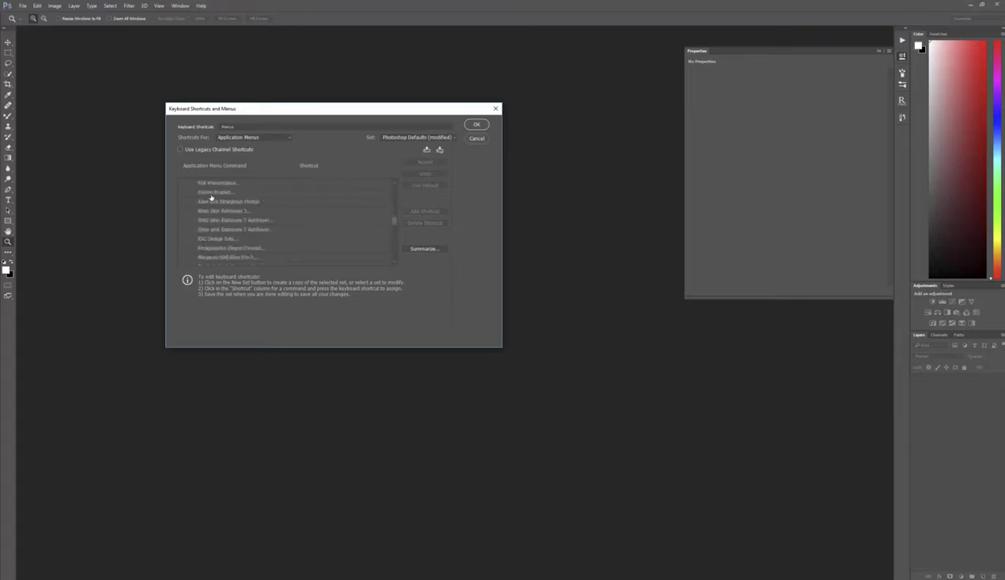
pyautogui.scroll(-1, 211, 198)
pyautogui.scroll(-1, 211, 197)
pyautogui.scroll(-1, 211, 198)
pyautogui.scroll(-1, 211, 198)
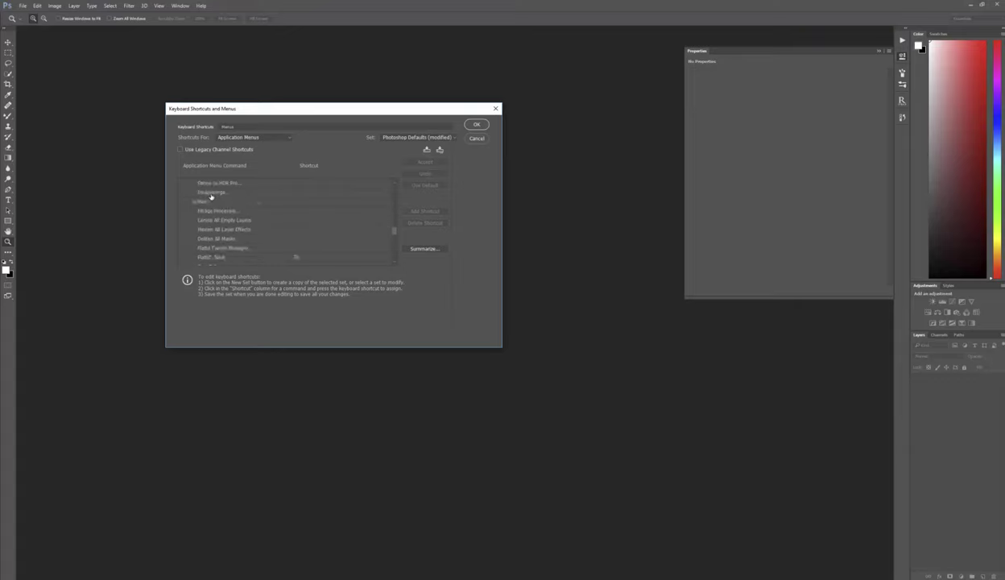
pyautogui.scroll(-1, 211, 198)
pyautogui.scroll(2, 211, 196)
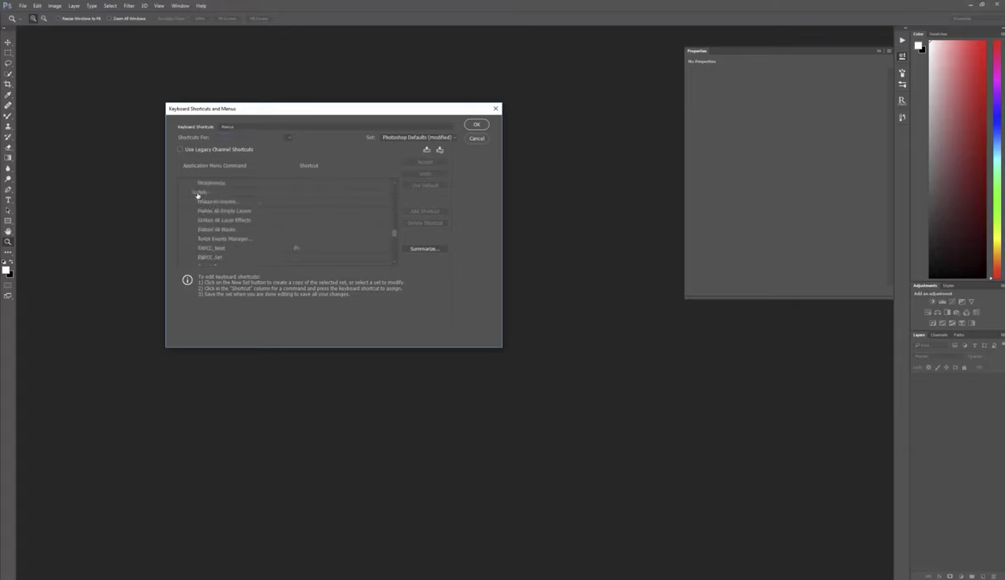
pyautogui.click(196, 193)
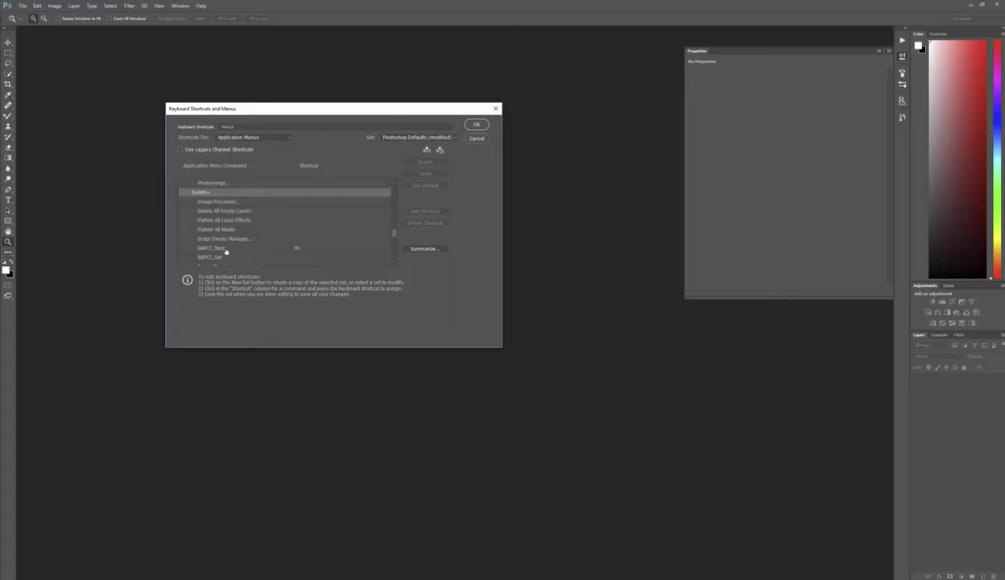
pyautogui.click(225, 249)
pyautogui.click(296, 247)
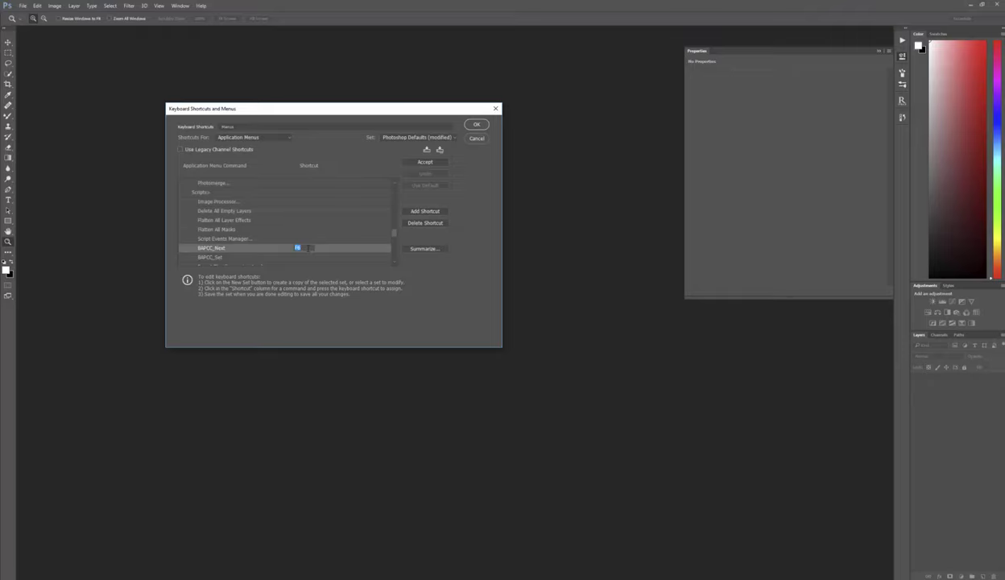
pyautogui.press('F6')
pyautogui.click(424, 162)
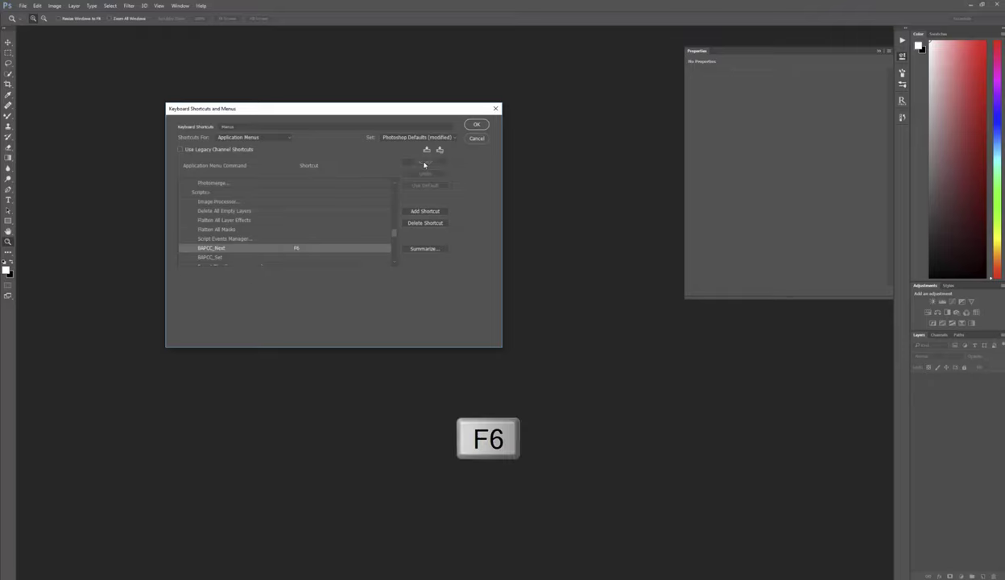
pyautogui.click(476, 126)
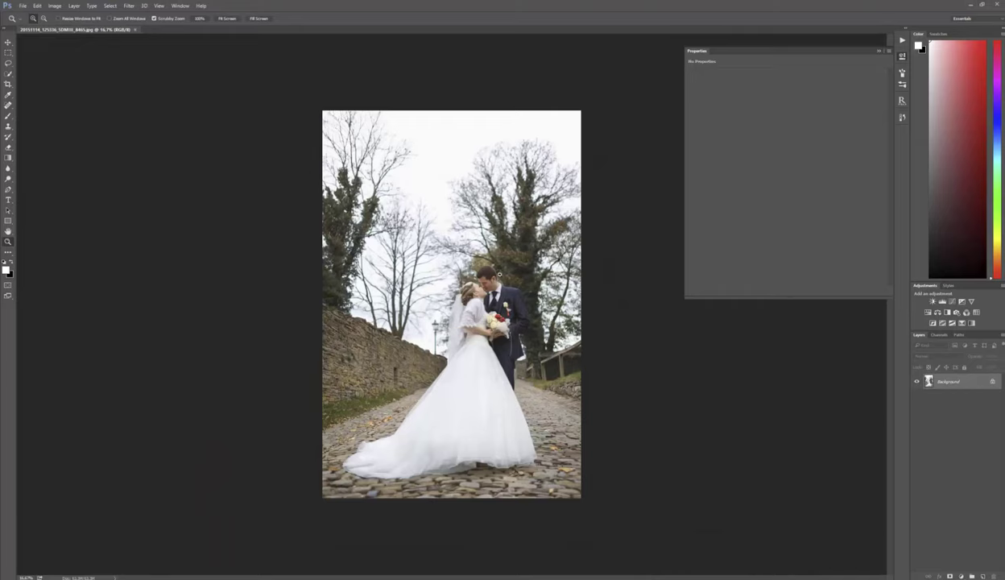
# Zoom in and smooth the bride's chin and groom's face with Mixer Brush strokes on Low Frequency Edit
pyautogui.moveTo(486, 276)
pyautogui.mouseDown()
pyautogui.moveTo(546, 339)
pyautogui.moveTo(499, 323)
pyautogui.mouseUp()
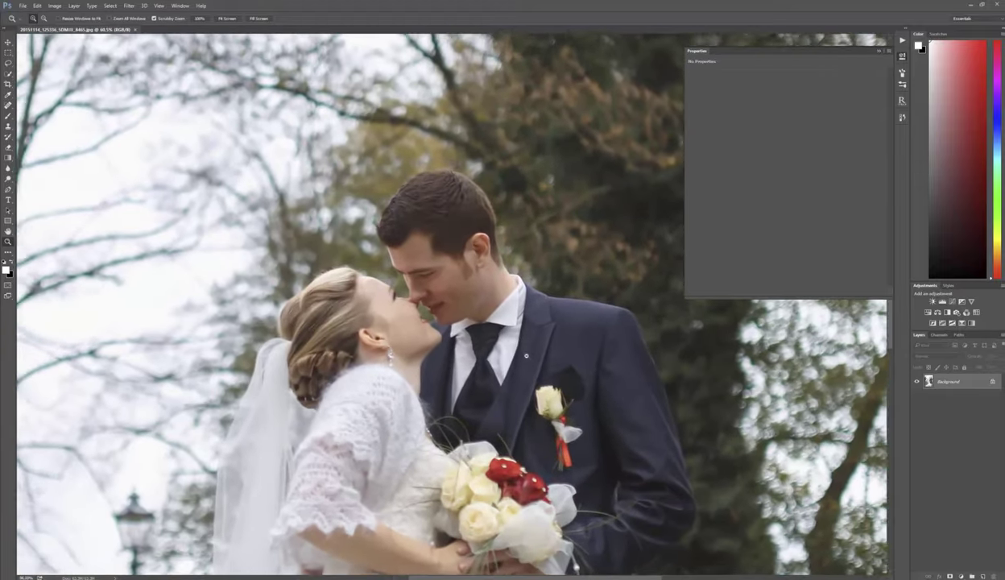
pyautogui.moveTo(526, 355); pyautogui.dragTo(530, 359)
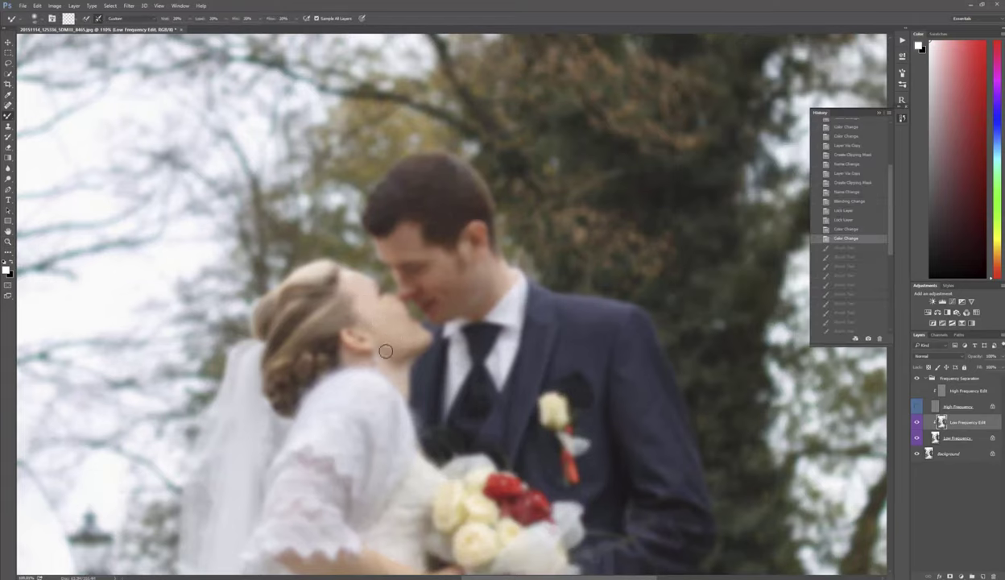
pyautogui.moveTo(392, 348); pyautogui.dragTo(407, 327)
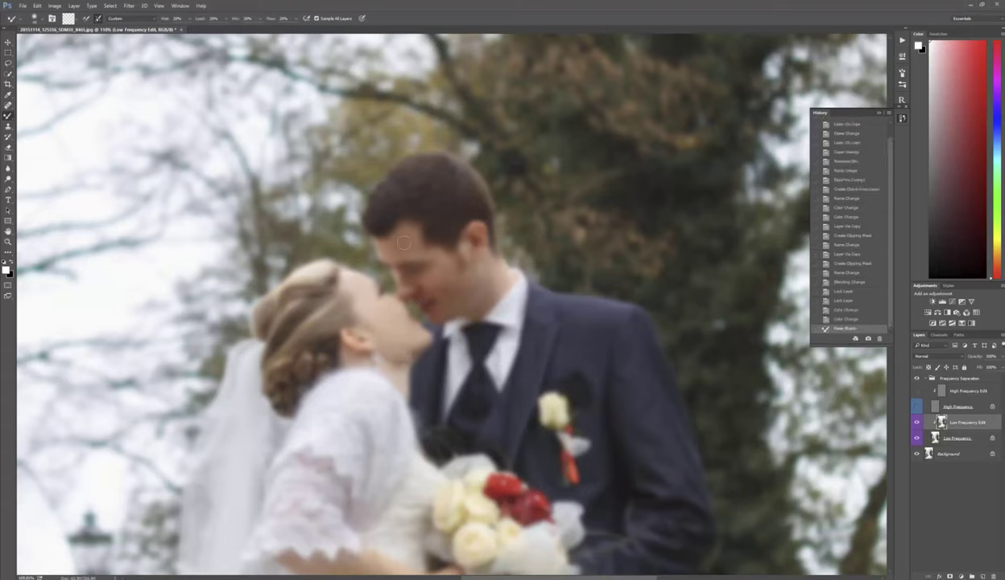
pyautogui.moveTo(407, 240); pyautogui.dragTo(418, 263)
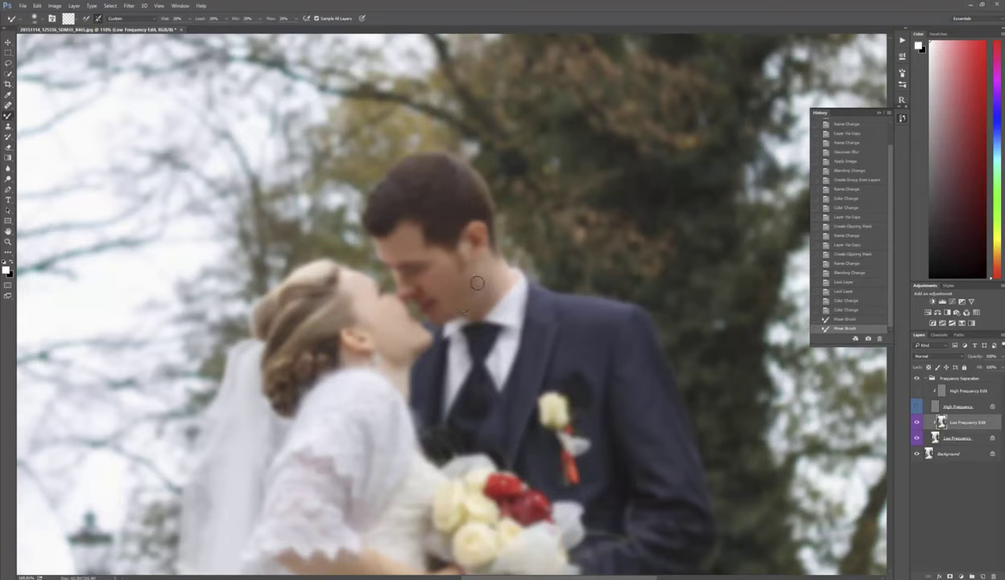
pyautogui.moveTo(460, 276)
pyautogui.mouseDown()
pyautogui.moveTo(478, 273)
pyautogui.moveTo(463, 299)
pyautogui.moveTo(478, 292)
pyautogui.moveTo(475, 272)
pyautogui.moveTo(513, 276)
pyautogui.mouseUp()
# Turn the high-frequency detail layers back on and zoom in on the couple's faces
pyautogui.moveTo(916, 391); pyautogui.dragTo(916, 406)
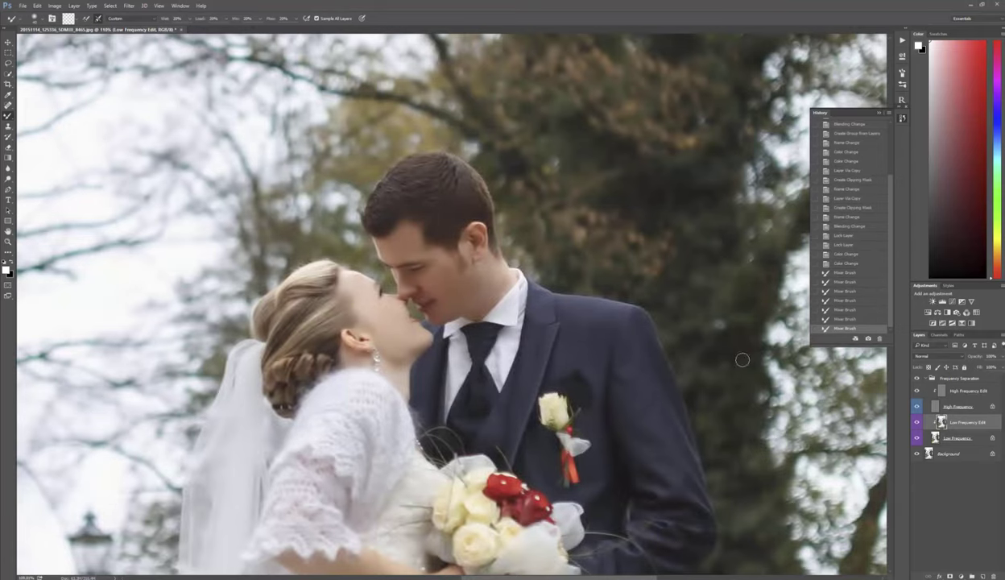
pyautogui.press('z')
pyautogui.click(441, 364)
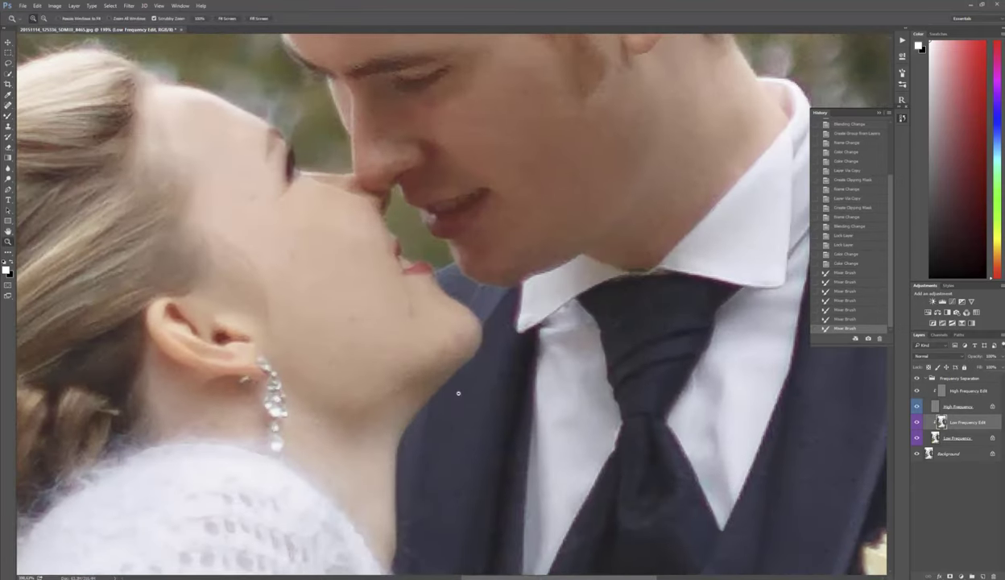
# On High Frequency Edit, sample clean skin with the Healing Brush and heal the bride's cheek blemishes
pyautogui.click(961, 392)
pyautogui.press('j')
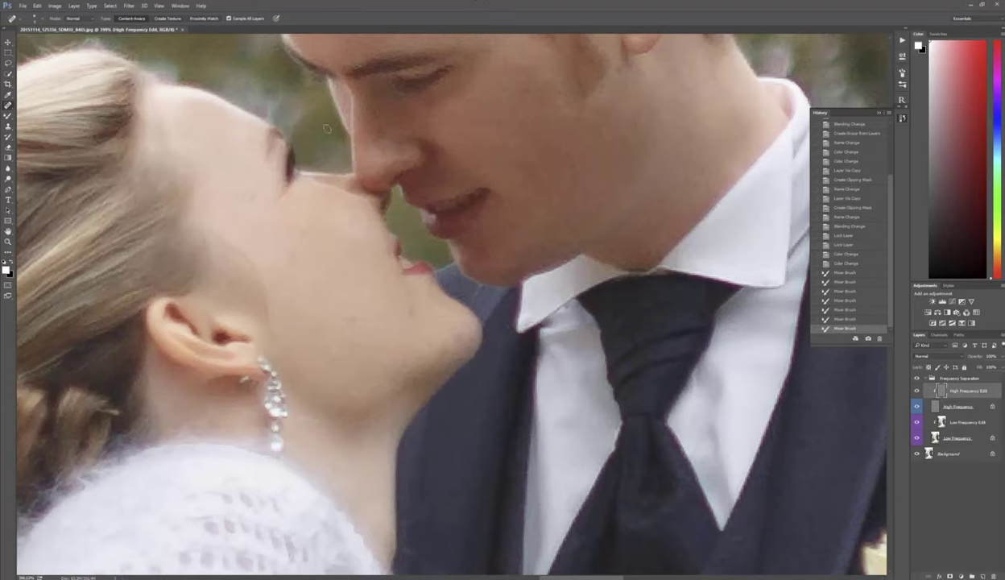
pyautogui.hotkey('shift', 'j')
pyautogui.keyDown('alt'); pyautogui.click(324, 244); pyautogui.keyUp('alt')
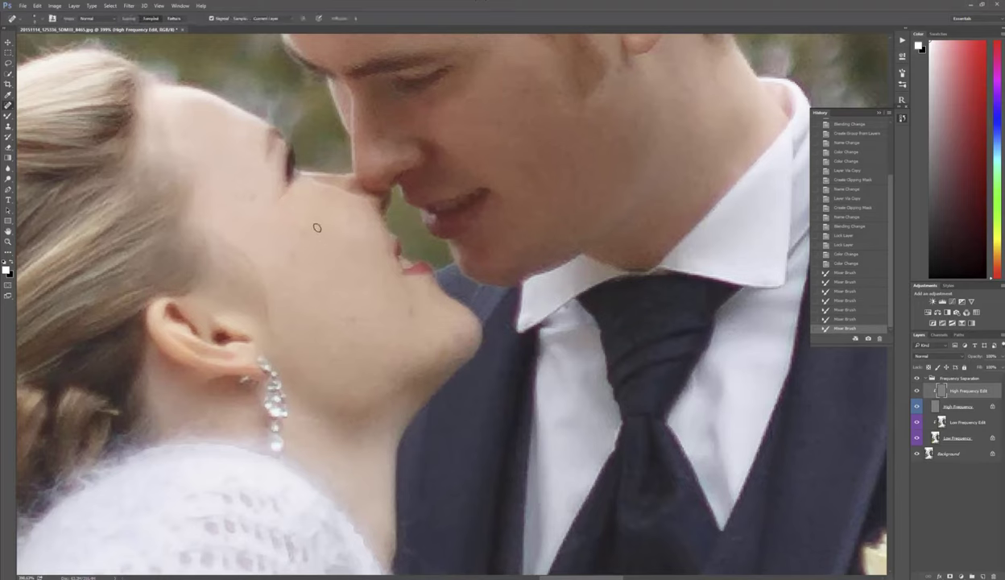
pyautogui.click(299, 226)
pyautogui.click(300, 216)
pyautogui.click(285, 242)
pyautogui.click(284, 251)
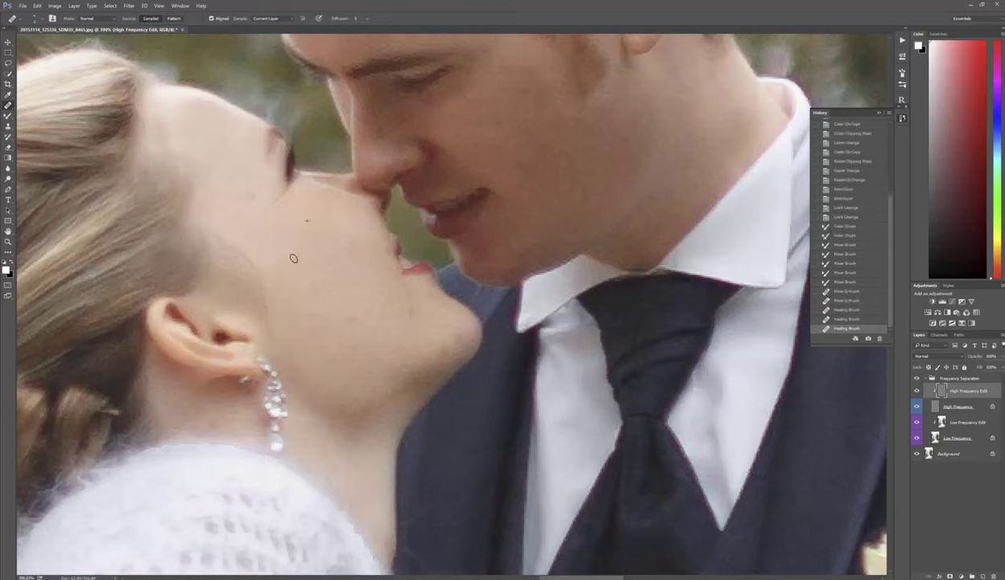
pyautogui.click(307, 276)
pyautogui.click(308, 278)
pyautogui.click(285, 291)
pyautogui.click(284, 296)
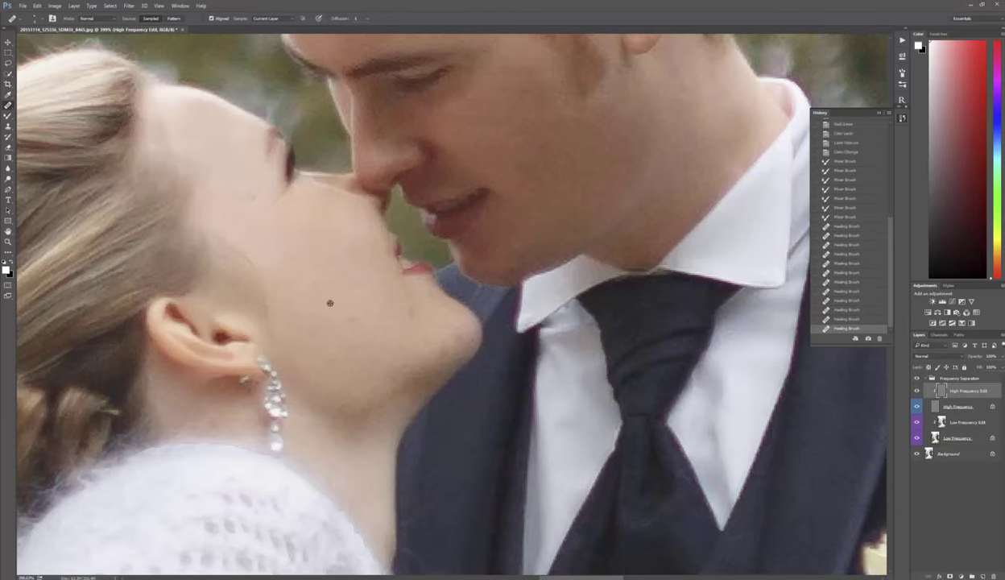
# Heal the remaining blemishes along the bride's jaw and jawline
pyautogui.click(343, 307)
pyautogui.click(345, 303)
pyautogui.click(379, 302)
pyautogui.click(391, 304)
pyautogui.click(389, 314)
pyautogui.click(423, 339)
pyautogui.click(443, 324)
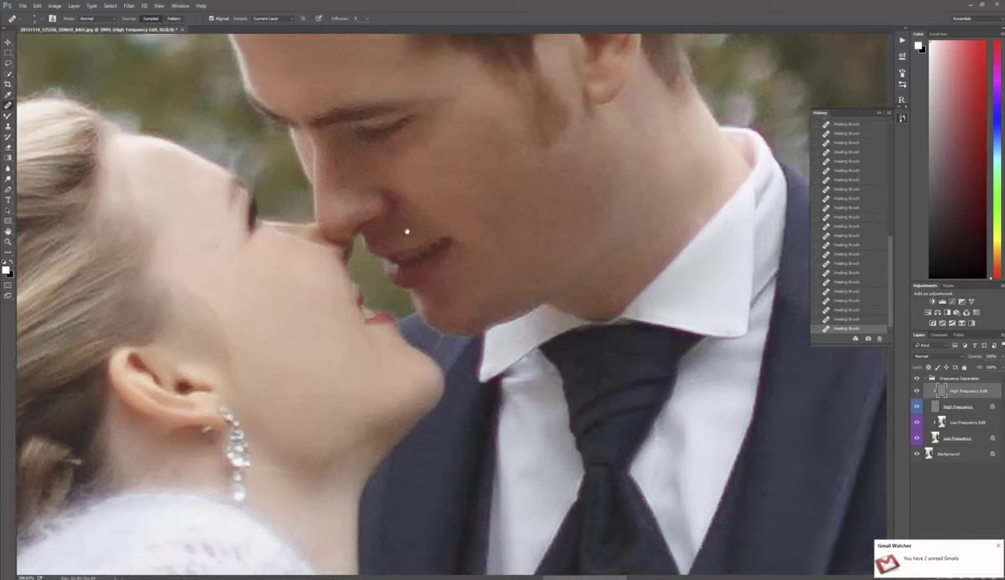
pyautogui.moveTo(525, 128); pyautogui.dragTo(437, 216)
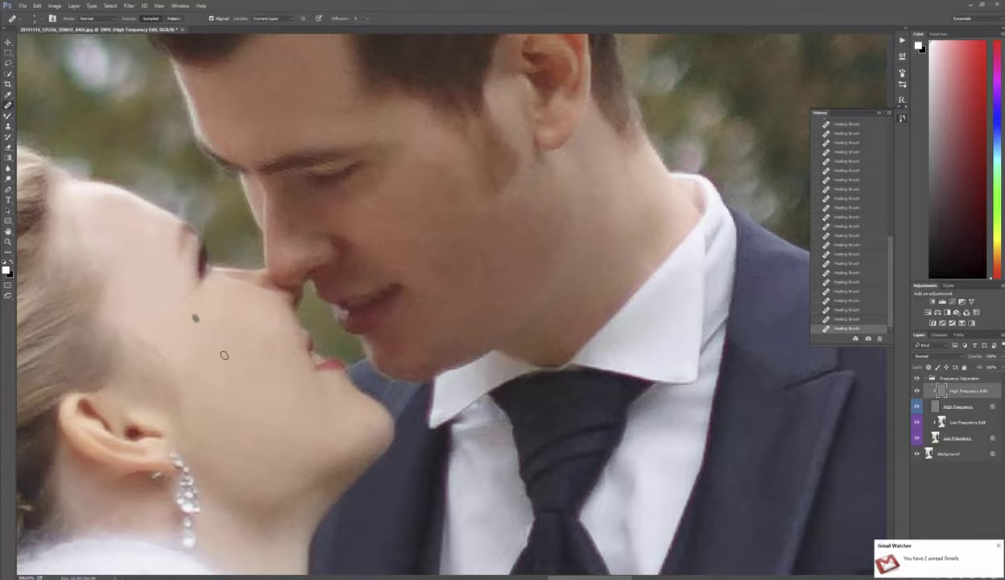
# Fit the photo on screen, collapse the Frequency Separation group and merge visible layers into a new layer
pyautogui.press('z')
pyautogui.keyDown('alt'); pyautogui.click(525, 367); pyautogui.keyUp('alt')
pyautogui.keyDown('alt'); pyautogui.click(525, 339); pyautogui.keyUp('alt')
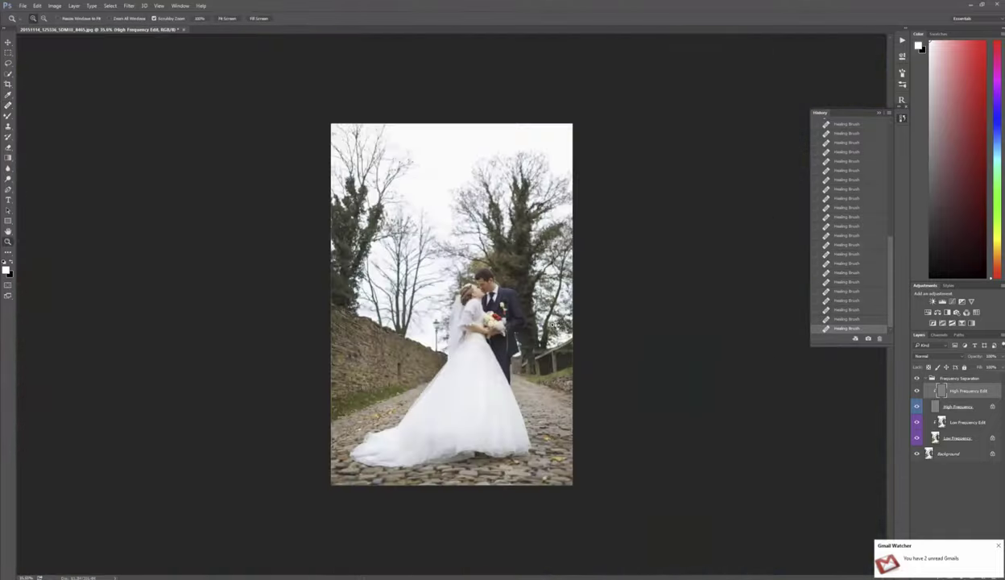
pyautogui.hotkey('ctrl', '0')
pyautogui.keyDown('alt'); pyautogui.click(563, 339); pyautogui.keyUp('alt')
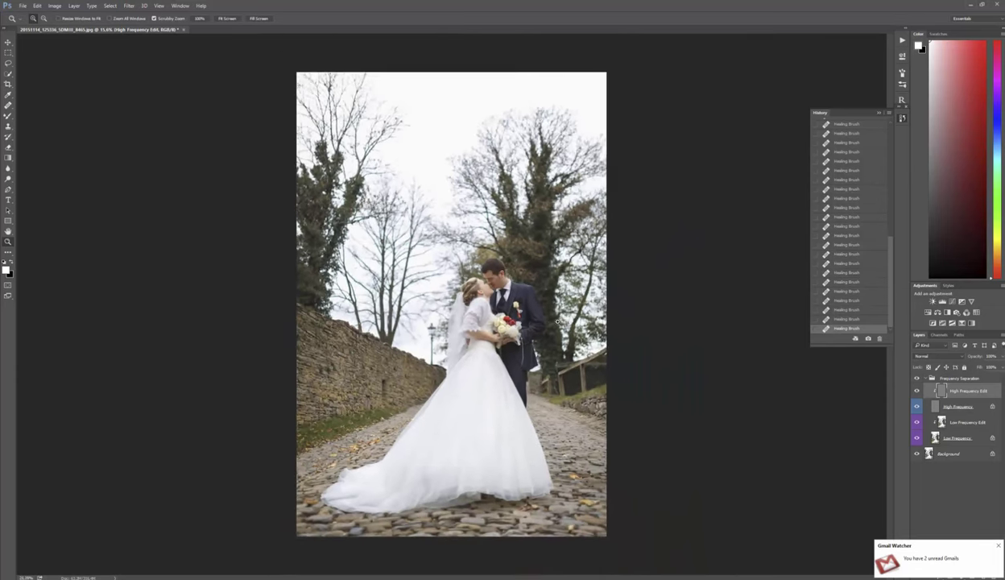
pyautogui.click(931, 377)
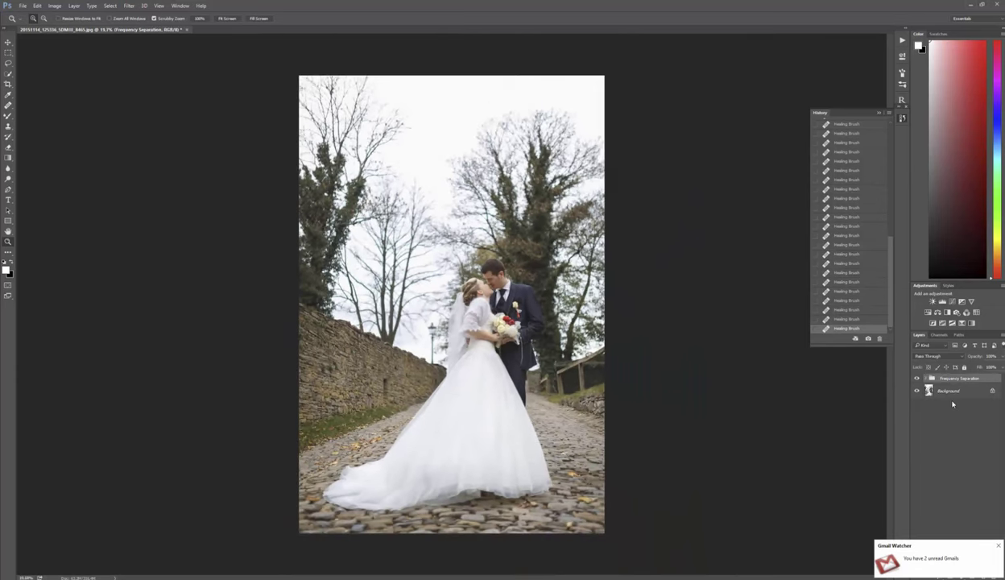
pyautogui.hotkey('ctrl', 'shift', 'alt', 'e')
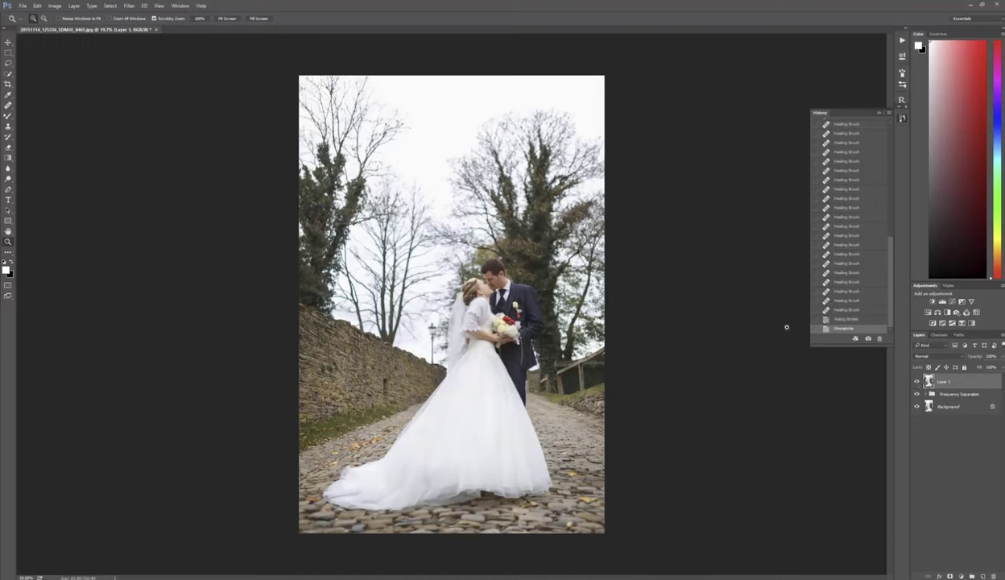
# Set Layer 1 to 76% opacity, add Levels with black point 12, then a Black & White layer
pyautogui.moveTo(977, 359); pyautogui.dragTo(974, 360)
pyautogui.click(942, 301)
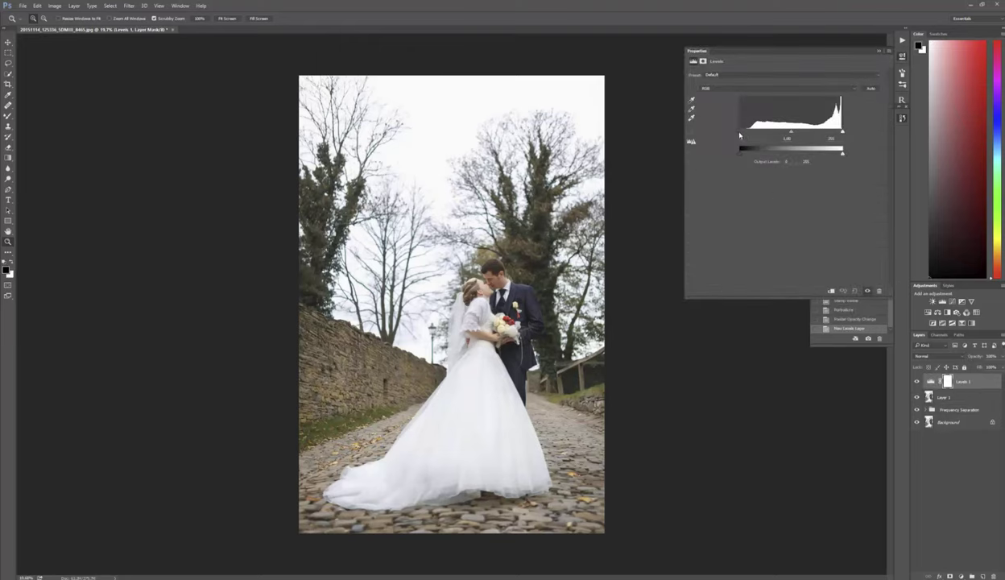
pyautogui.moveTo(739, 136); pyautogui.dragTo(745, 149)
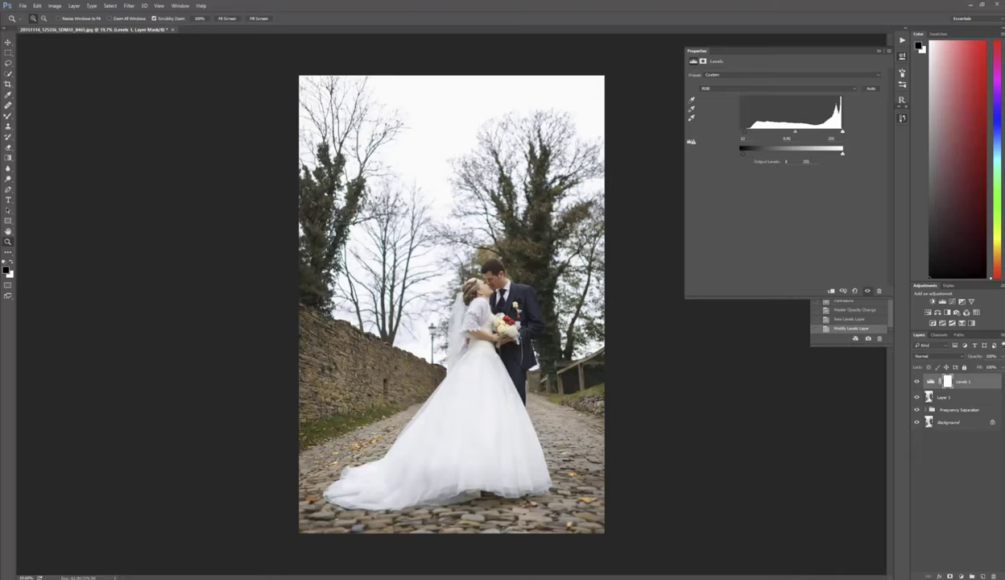
pyautogui.click(955, 312)
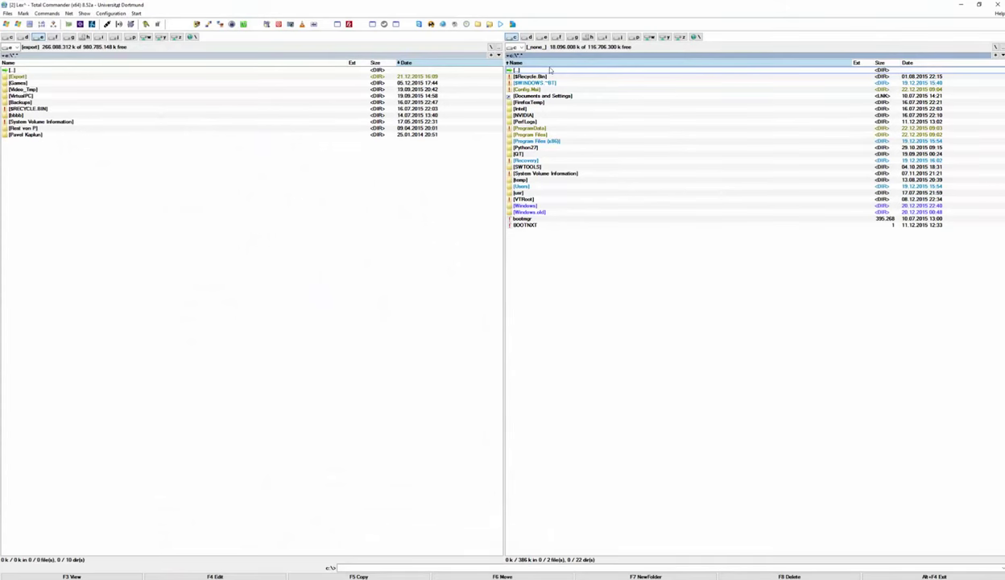
# Browse drive e: to Export\Kunden\wedding folder\JPGs and open the first processed jpg full-screen
pyautogui.click(541, 37)
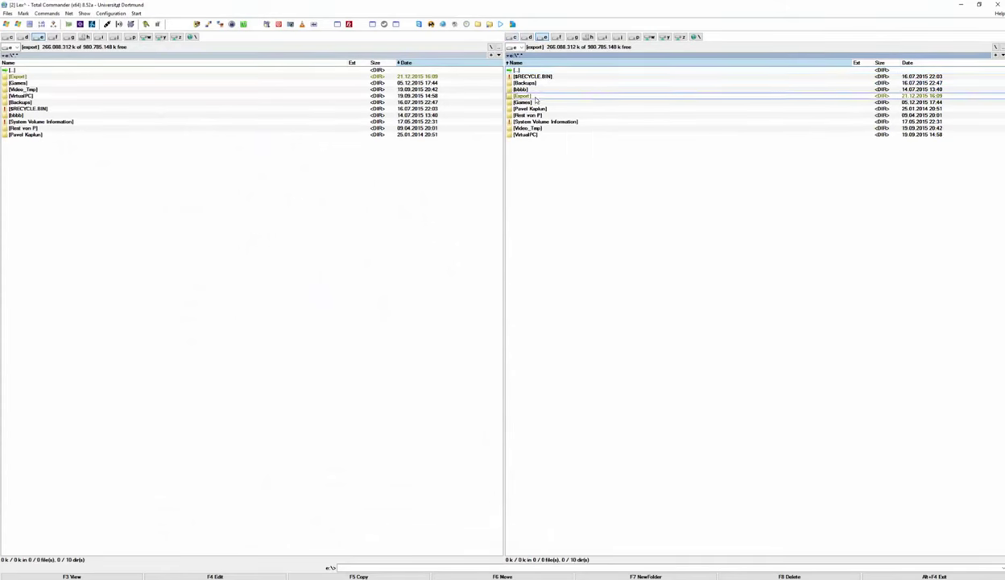
pyautogui.doubleClick(537, 95)
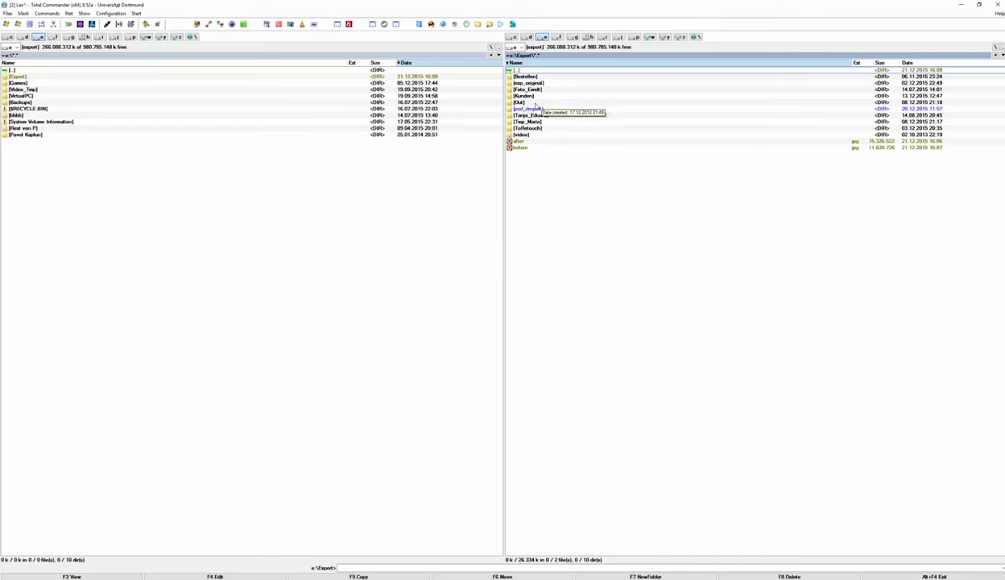
pyautogui.doubleClick(522, 96)
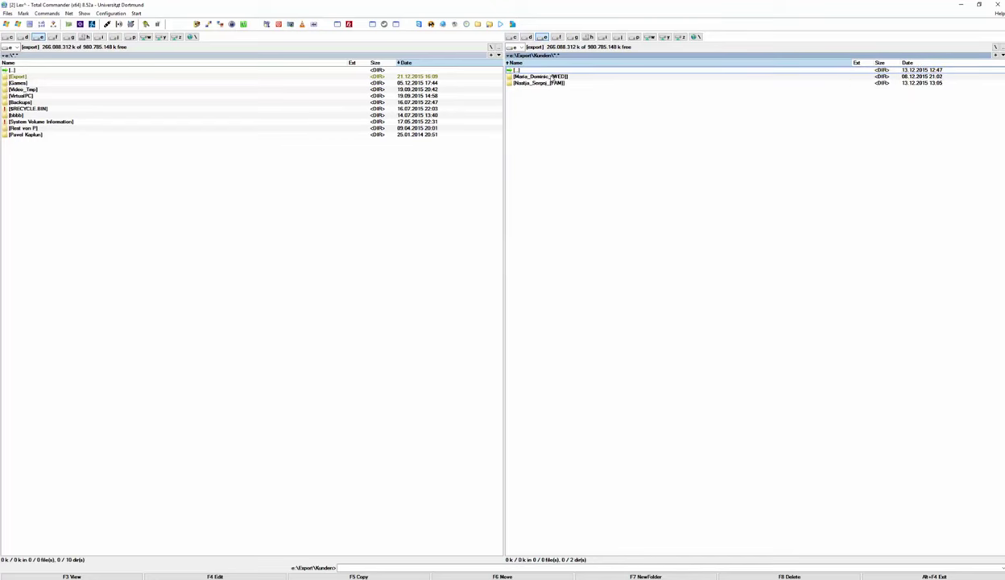
pyautogui.doubleClick(551, 76)
pyautogui.doubleClick(560, 78)
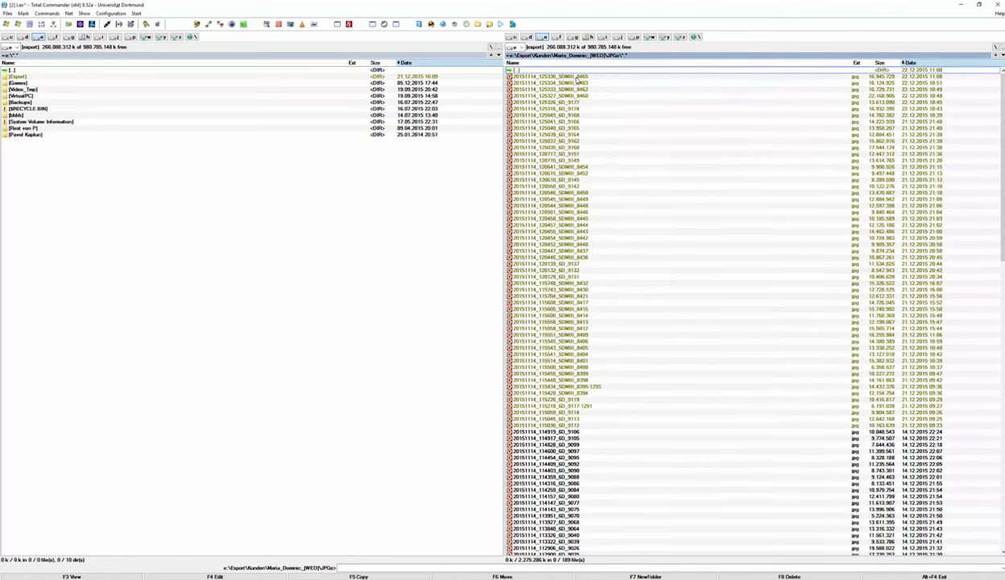
pyautogui.click(578, 77)
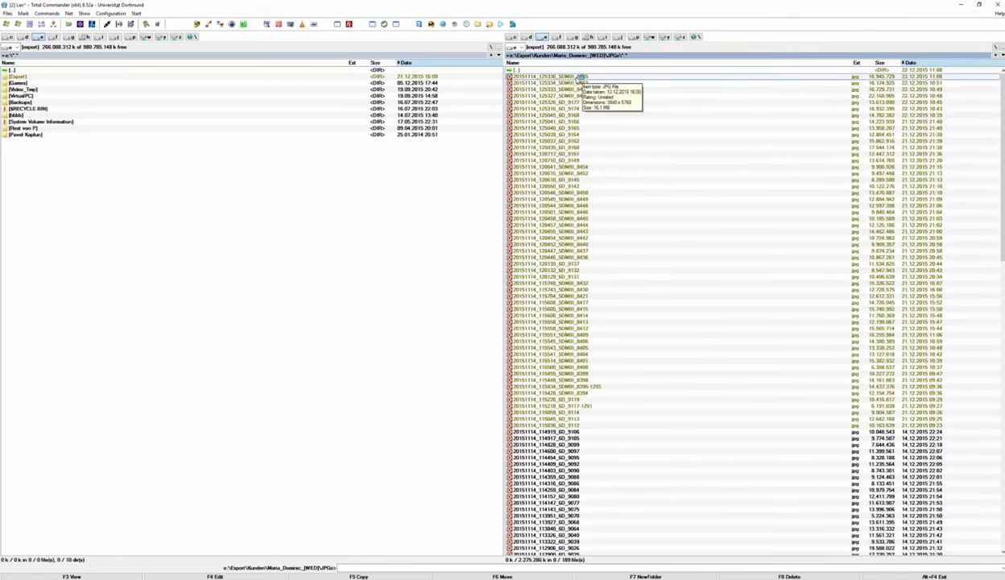
pyautogui.doubleClick(579, 77)
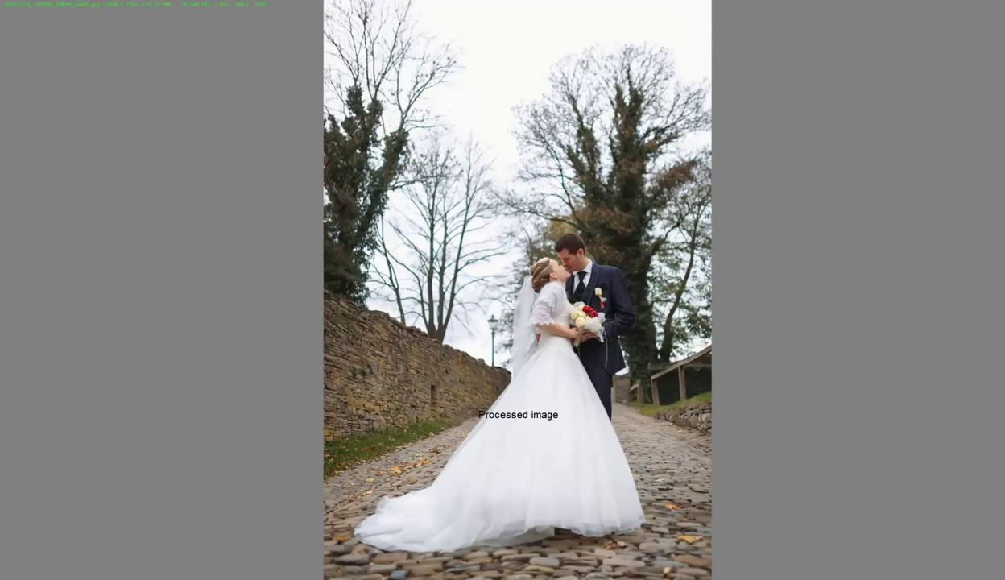